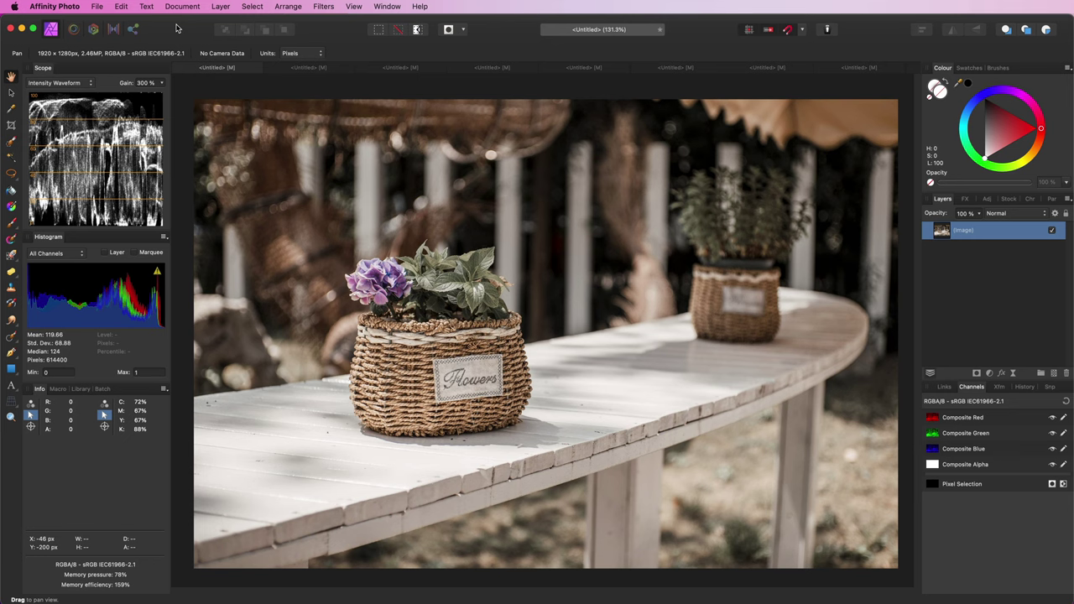
# Convert the flower-basket photo's colour format to LAB/16 with the CIELAB D50 profile
pyautogui.click(182, 6)
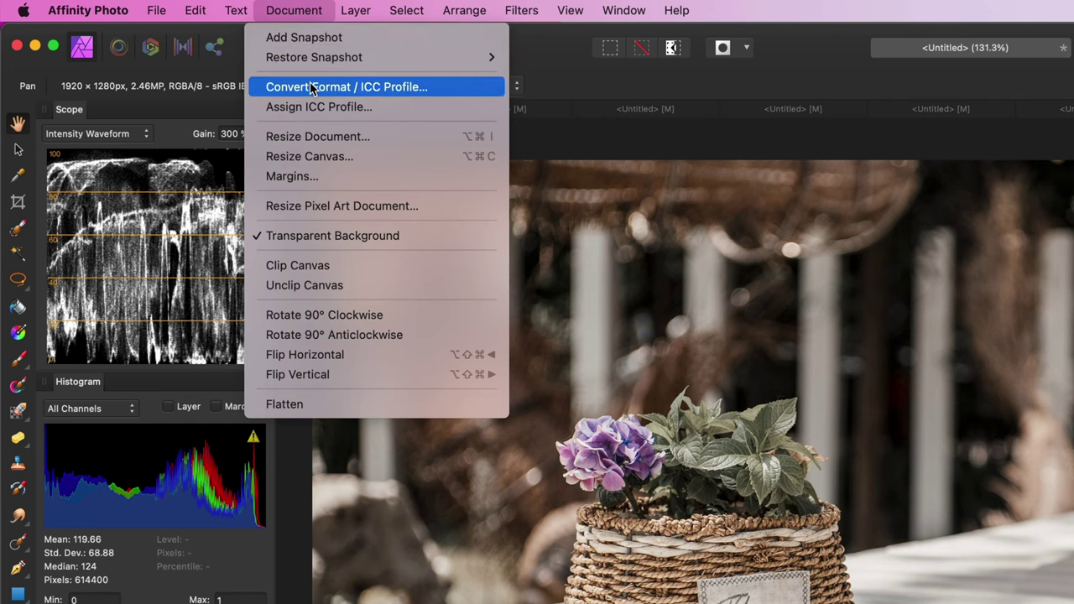
pyautogui.click(311, 88)
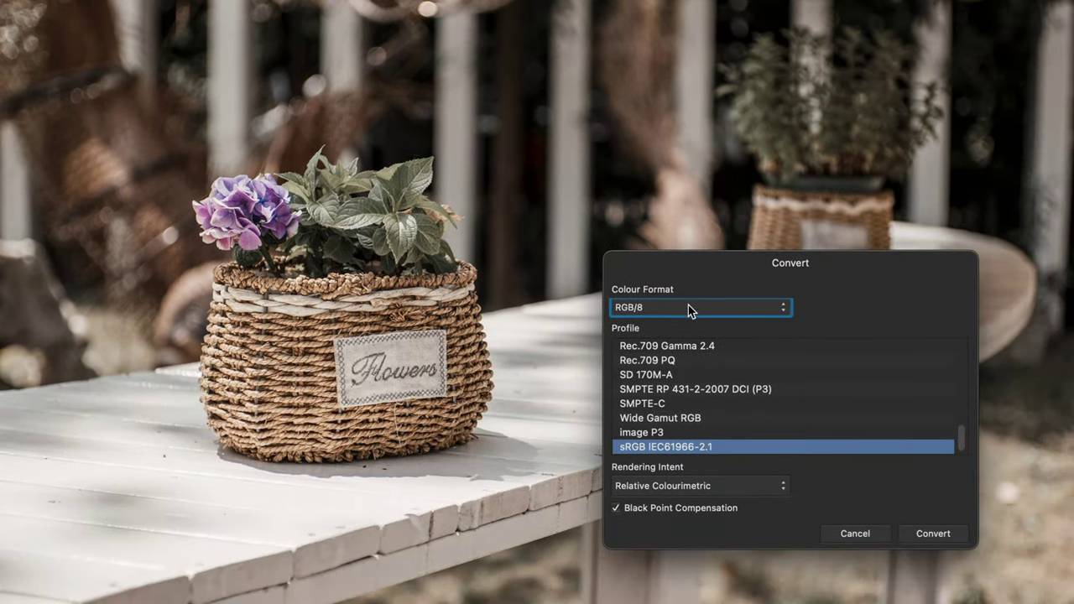
pyautogui.click(688, 306)
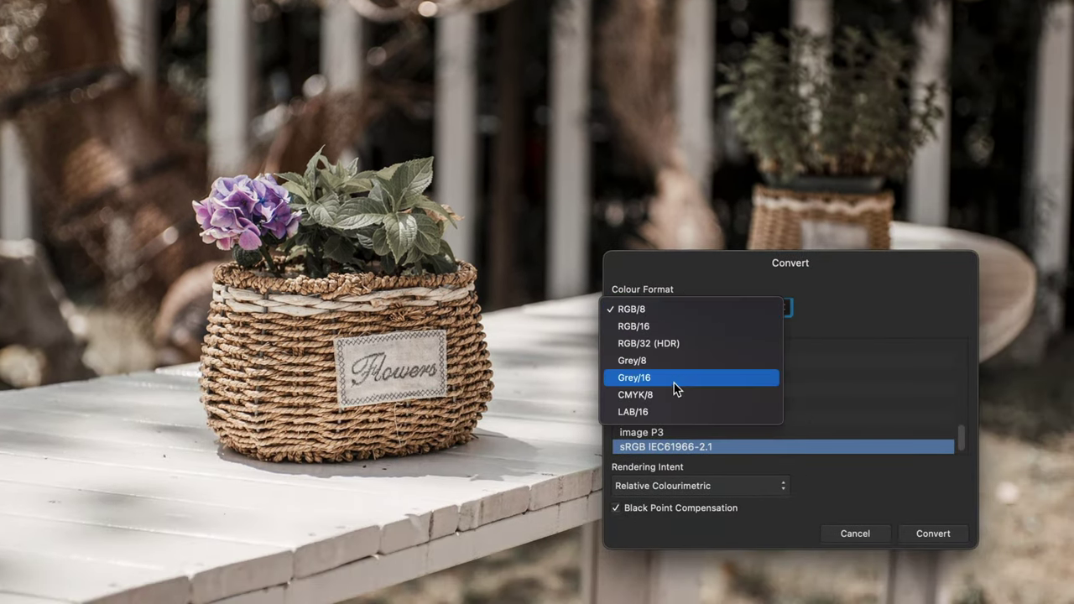
pyautogui.click(673, 411)
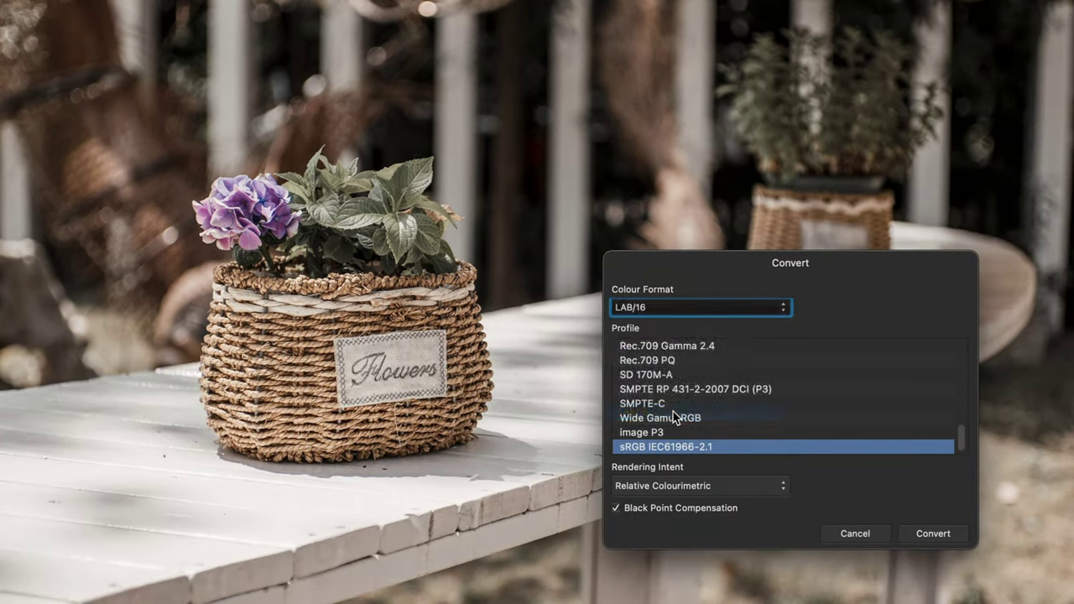
pyautogui.click(925, 535)
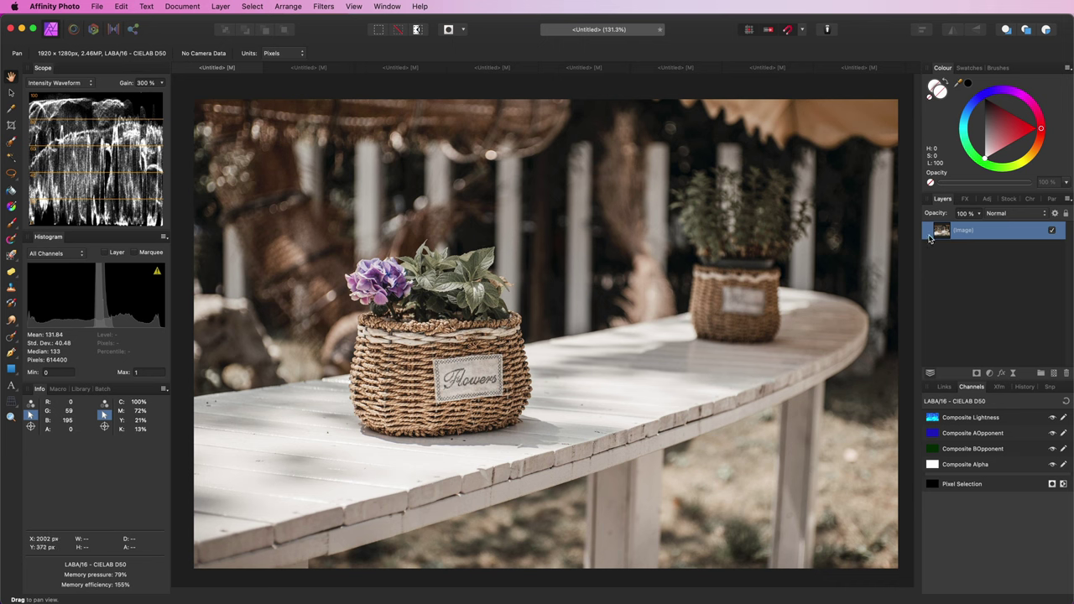
# Duplicate the Image layer and rasterise the duplicate into a pixel layer with its own LAB channels
pyautogui.rightClick(940, 232)
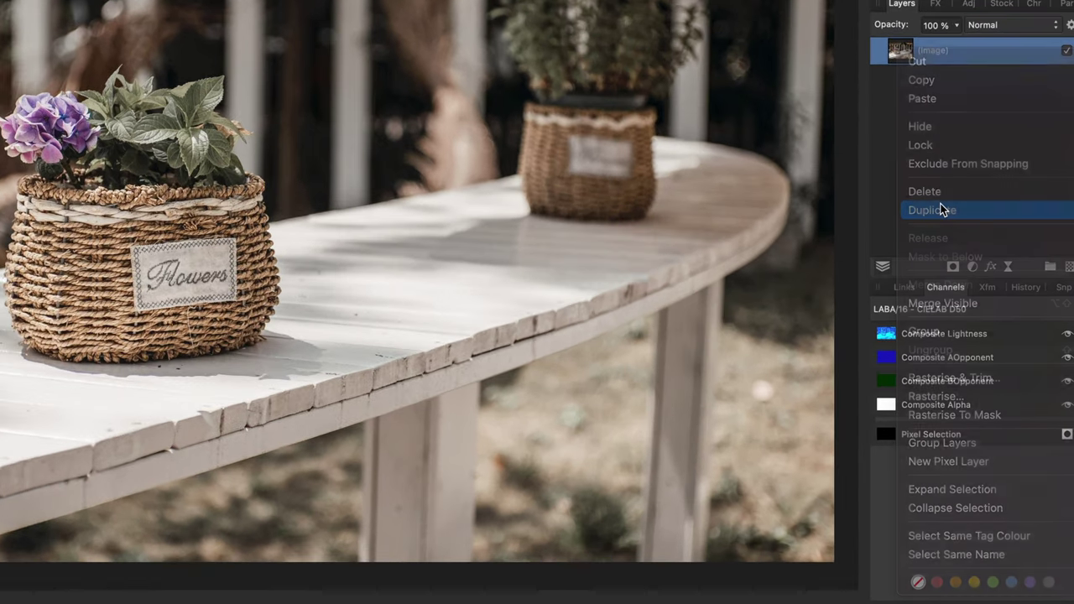
pyautogui.click(942, 209)
pyautogui.rightClick(905, 53)
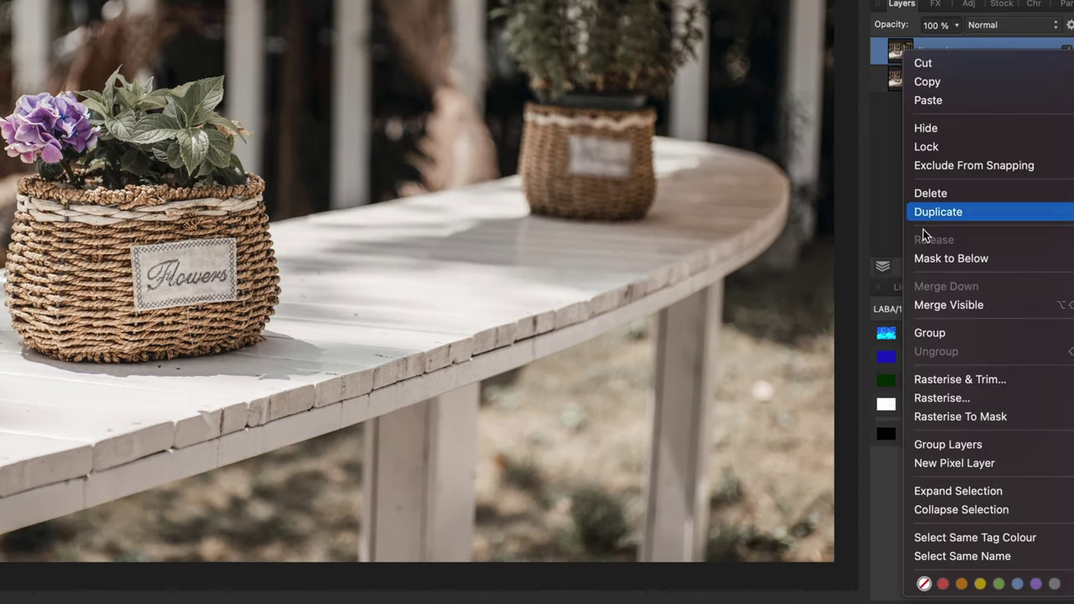
pyautogui.click(941, 398)
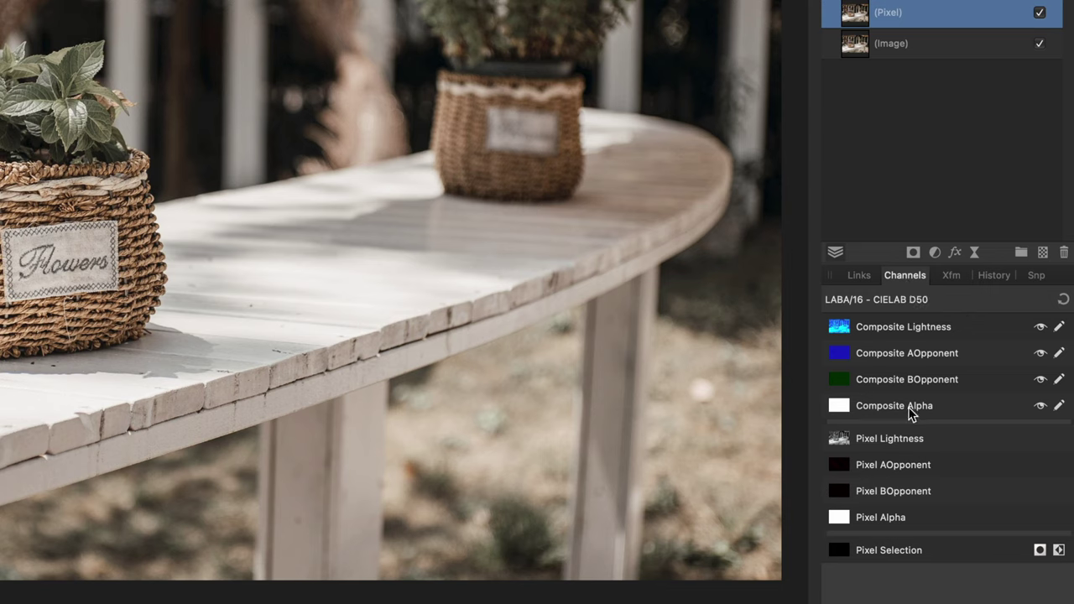
# Create a spare channel from Composite AOpponent and load it into the pixel layer's BOpponent channel
pyautogui.rightClick(902, 358)
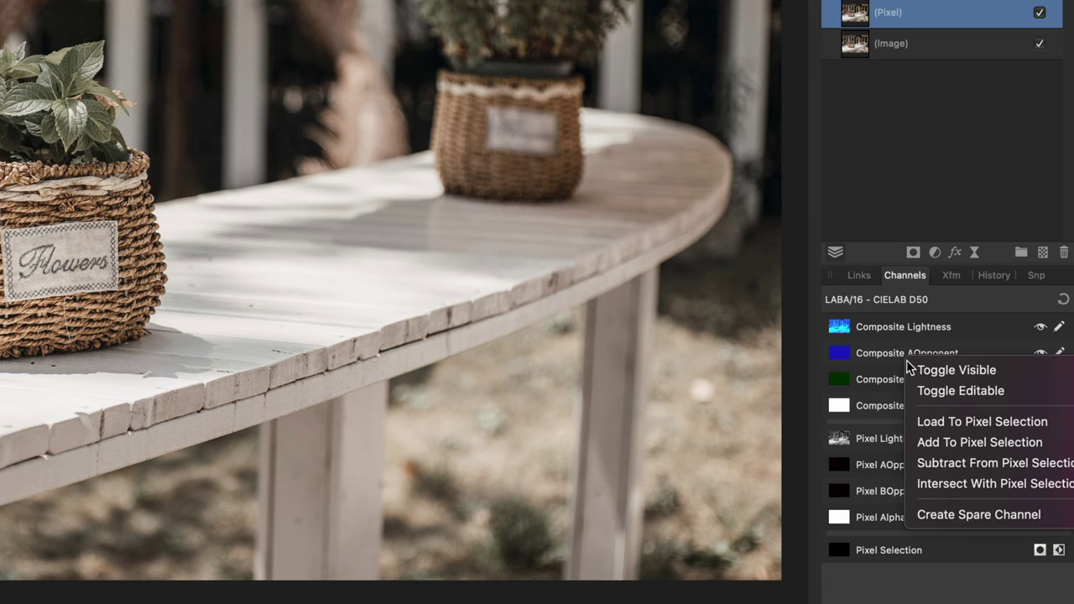
pyautogui.click(961, 515)
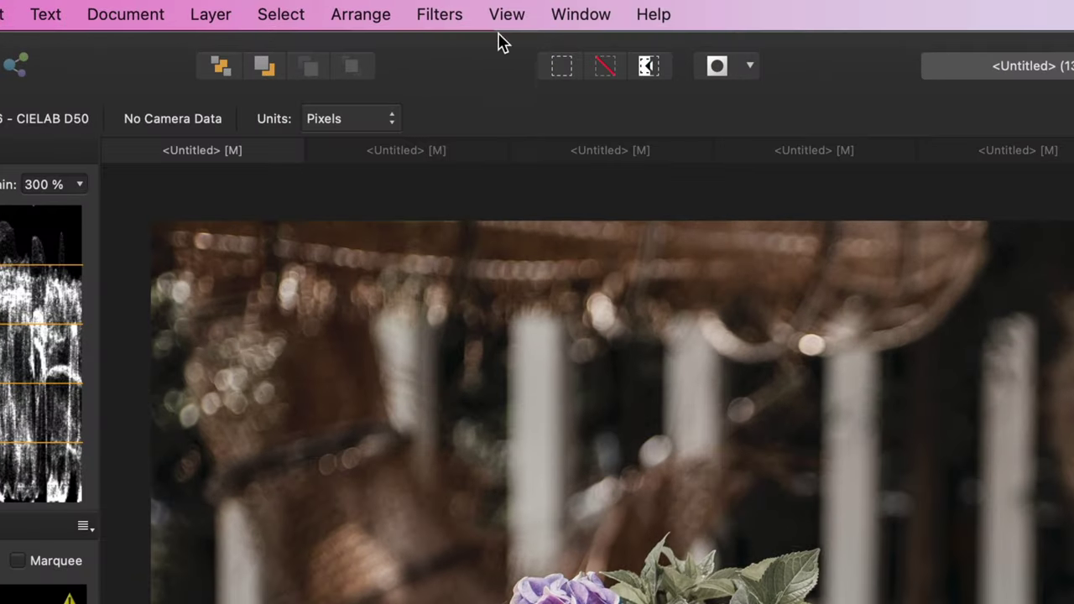
pyautogui.click(504, 18)
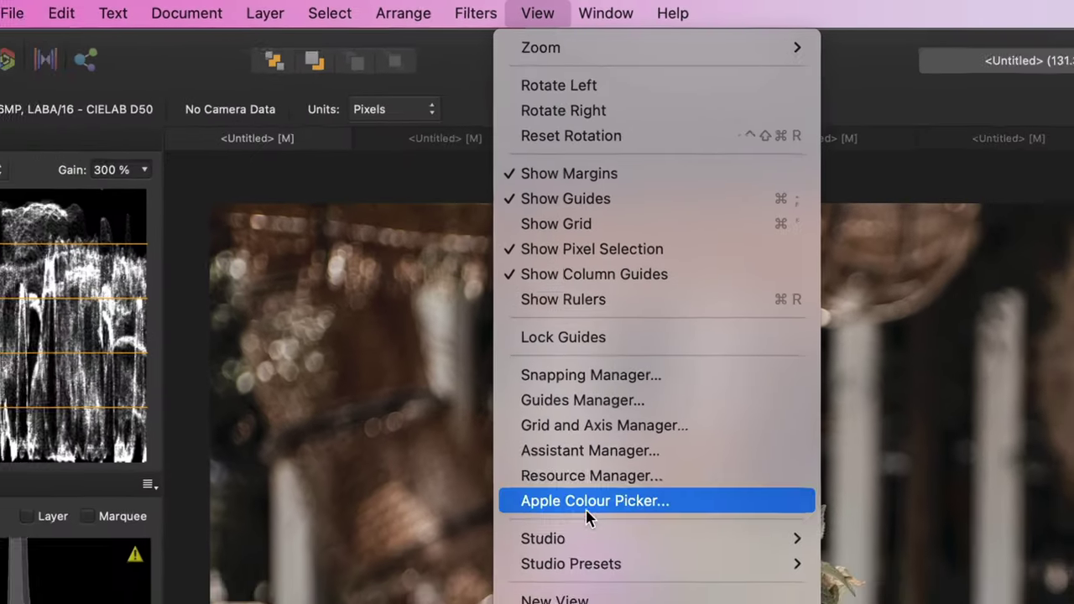
pyautogui.moveTo(563, 583)
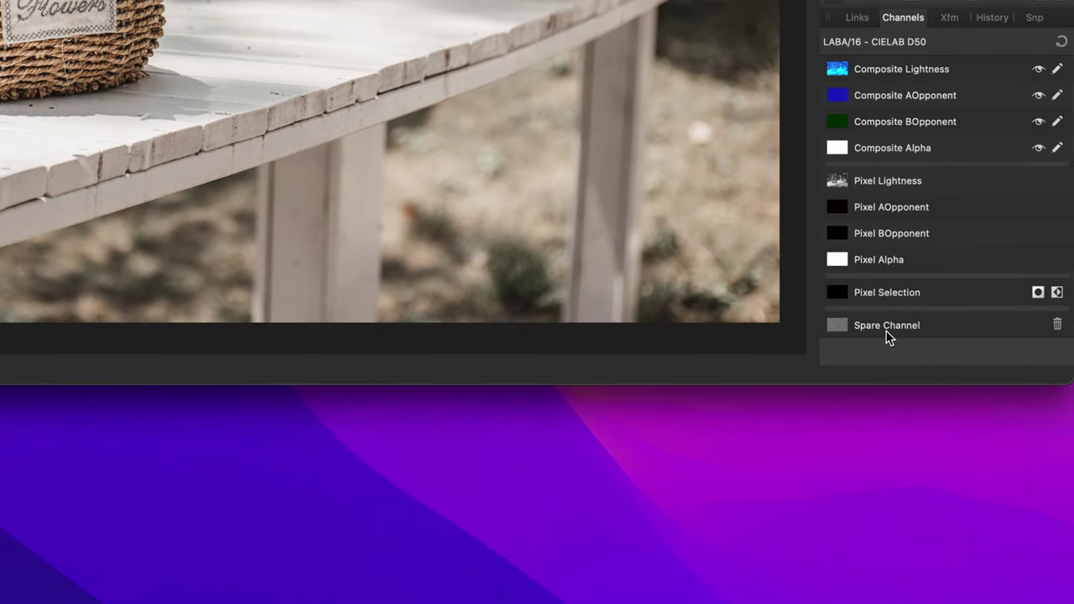
pyautogui.rightClick(889, 592)
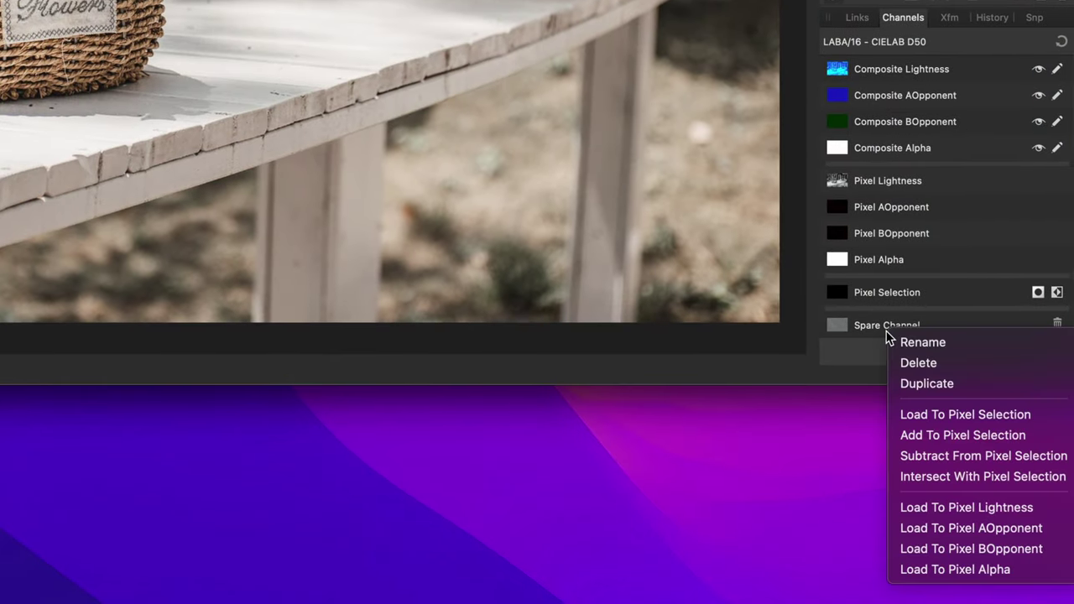
pyautogui.click(975, 548)
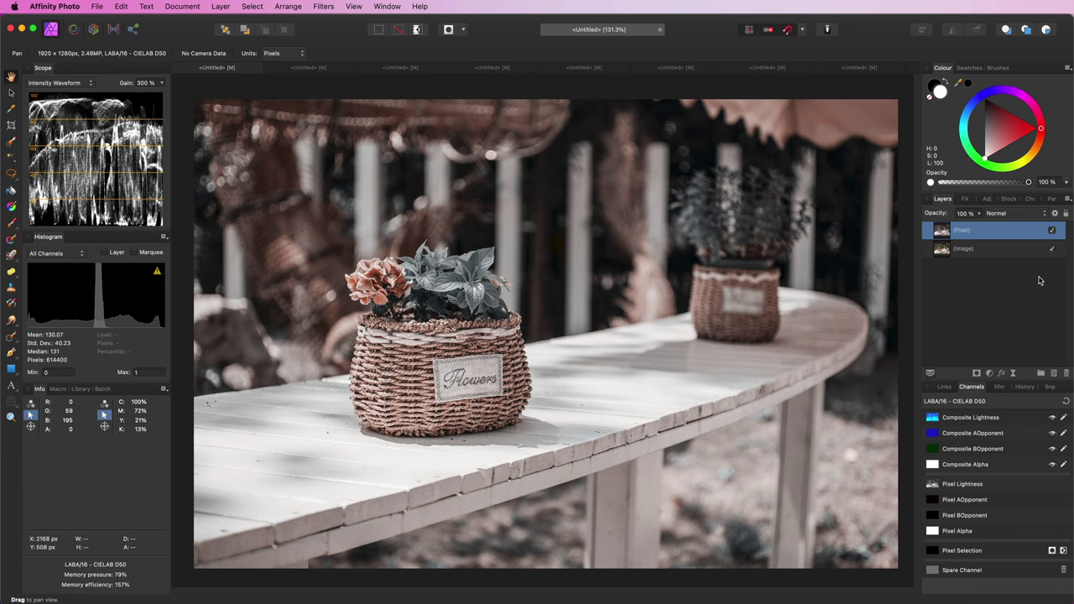
# Compare the colour-graded layer on and off, then set its blend mode to Multiply
pyautogui.click(1050, 231)
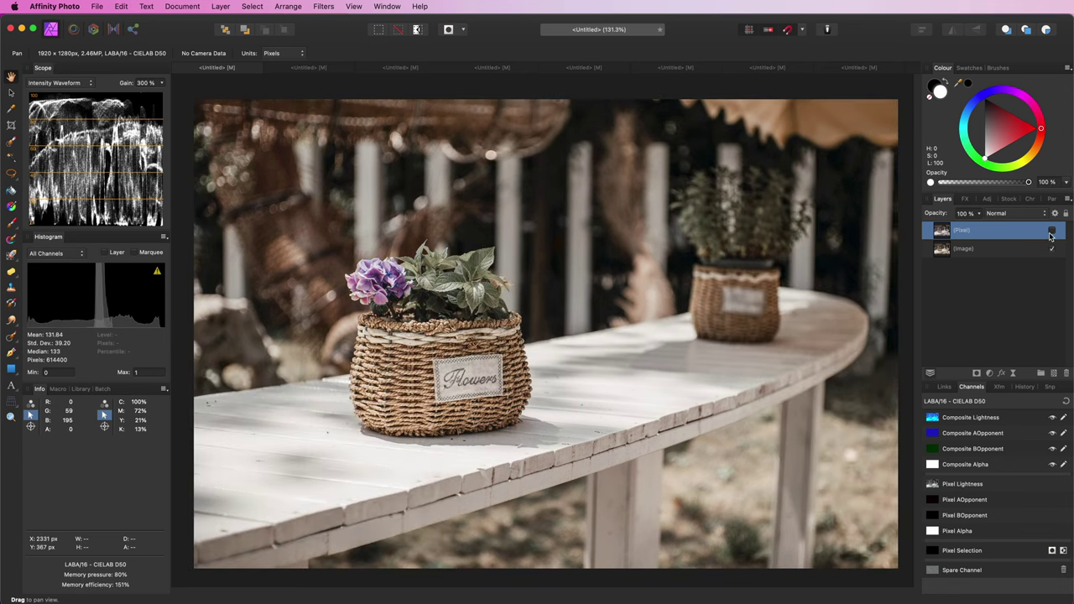
pyautogui.click(1050, 231)
pyautogui.click(1019, 214)
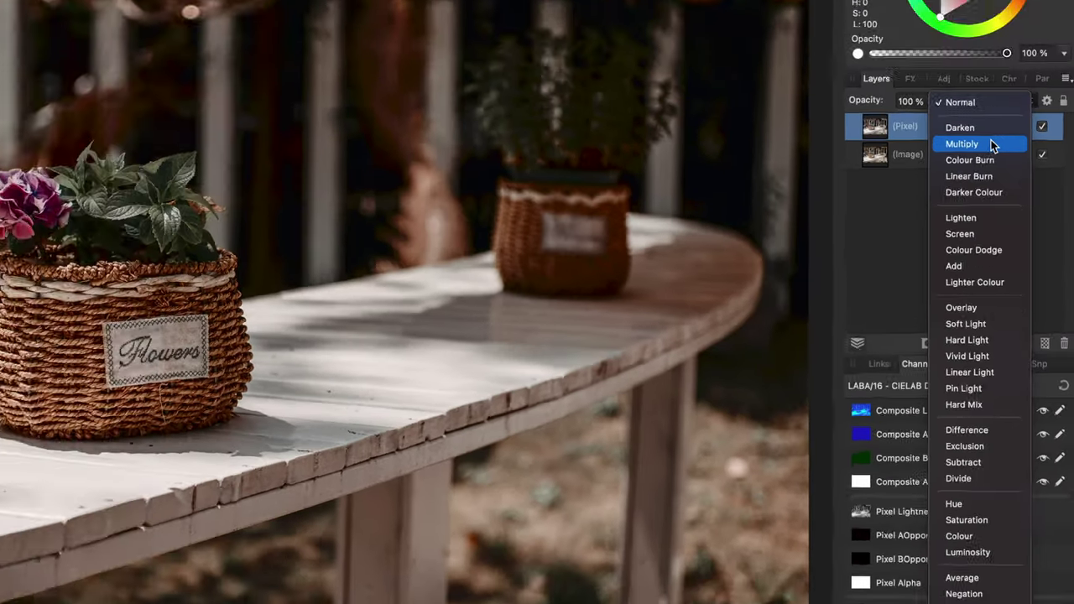
pyautogui.click(980, 97)
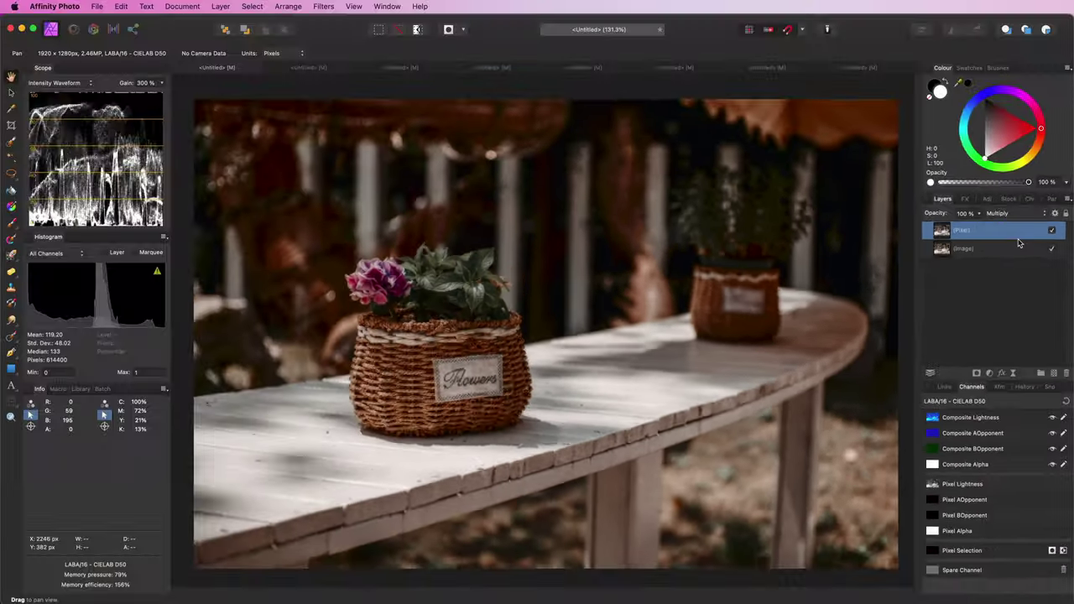
# Lower the pixel layer's source blend range output to about 27% and compare before and after
pyautogui.click(1042, 44)
pyautogui.moveTo(29, 344); pyautogui.dragTo(29, 428)
pyautogui.click(29, 257)
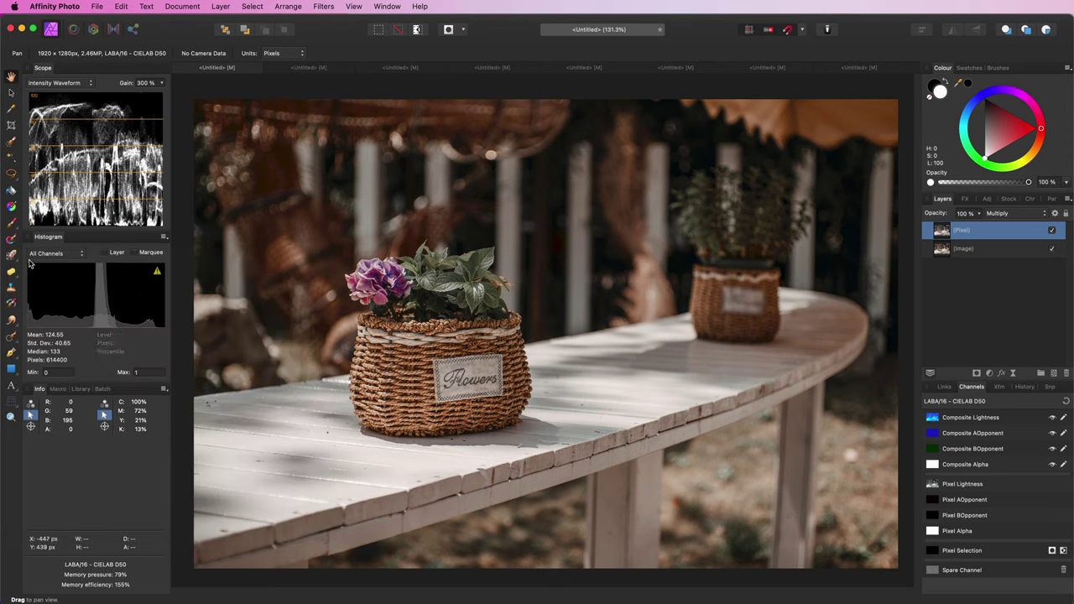
pyautogui.click(1051, 232)
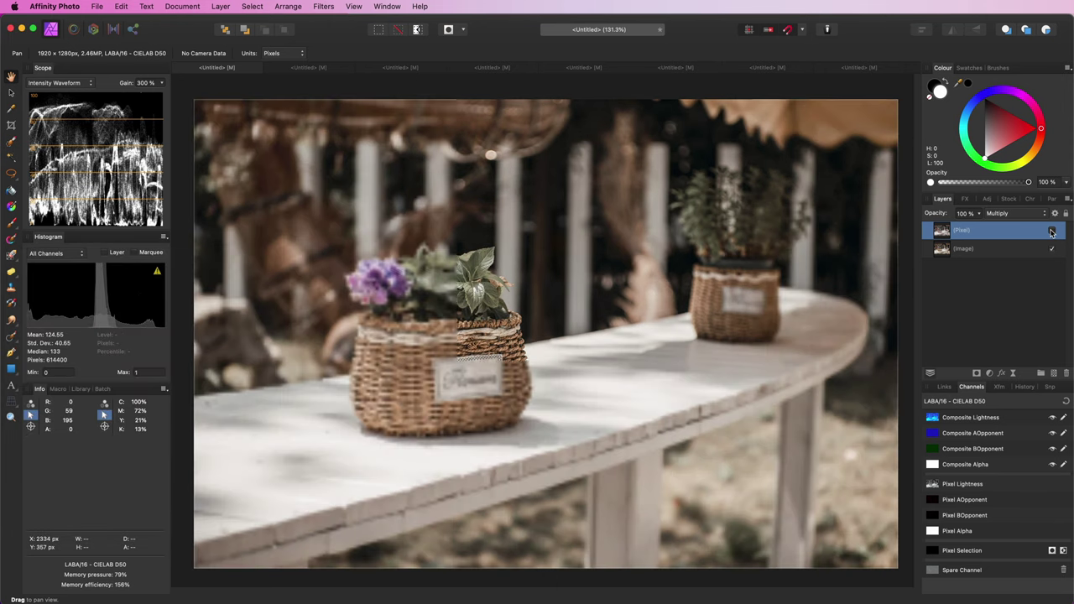
pyautogui.click(1051, 232)
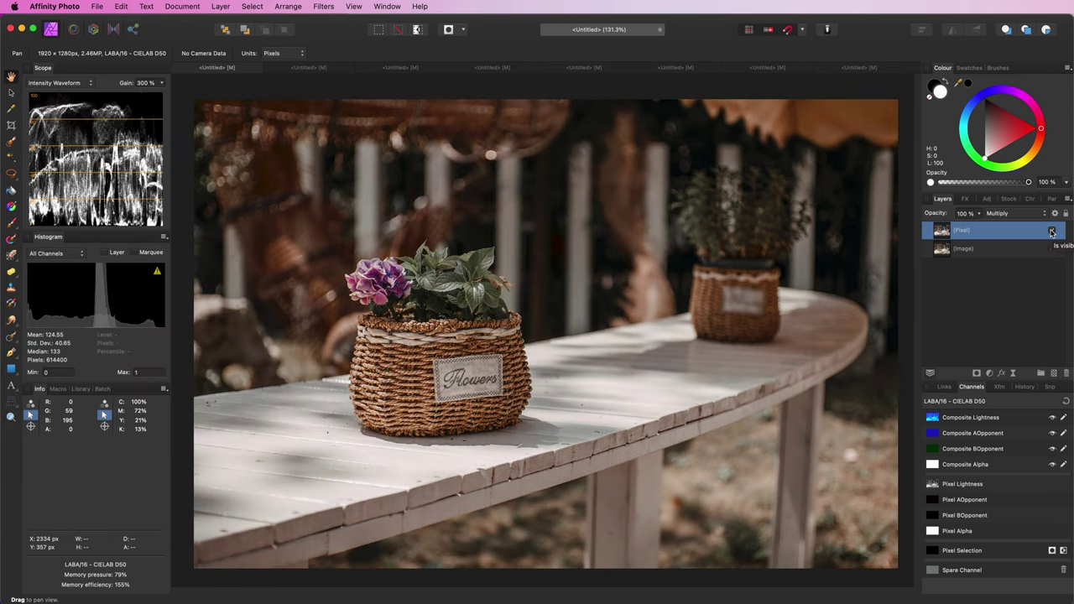
# Convert the document back to RGB/8 with sRGB IEC61966-2.1, then hide the Multiply layer to compare
pyautogui.click(182, 6)
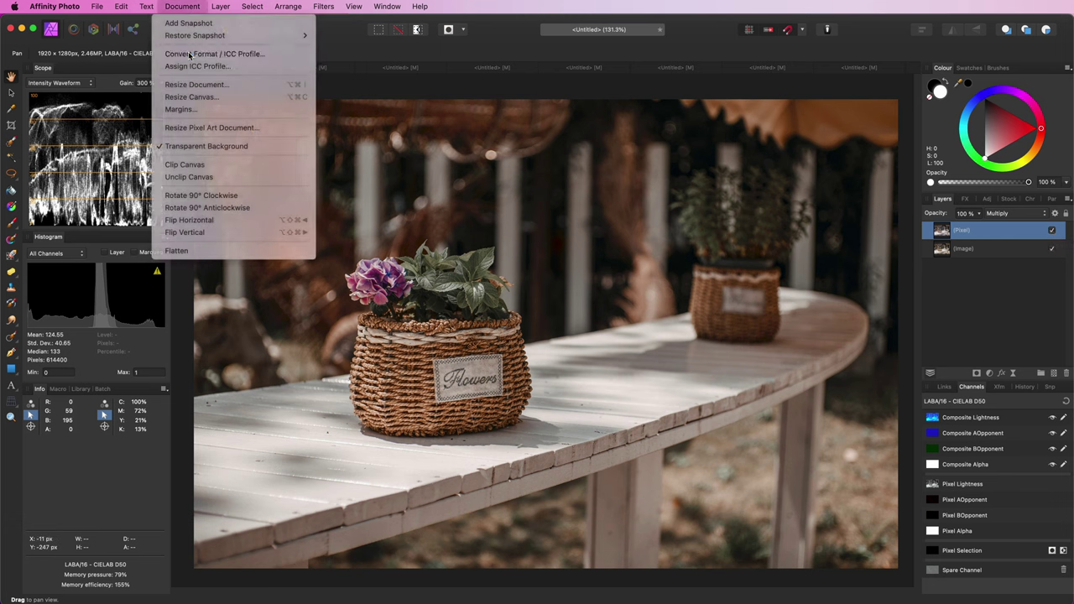
pyautogui.click(201, 160)
pyautogui.click(642, 341)
pyautogui.click(631, 279)
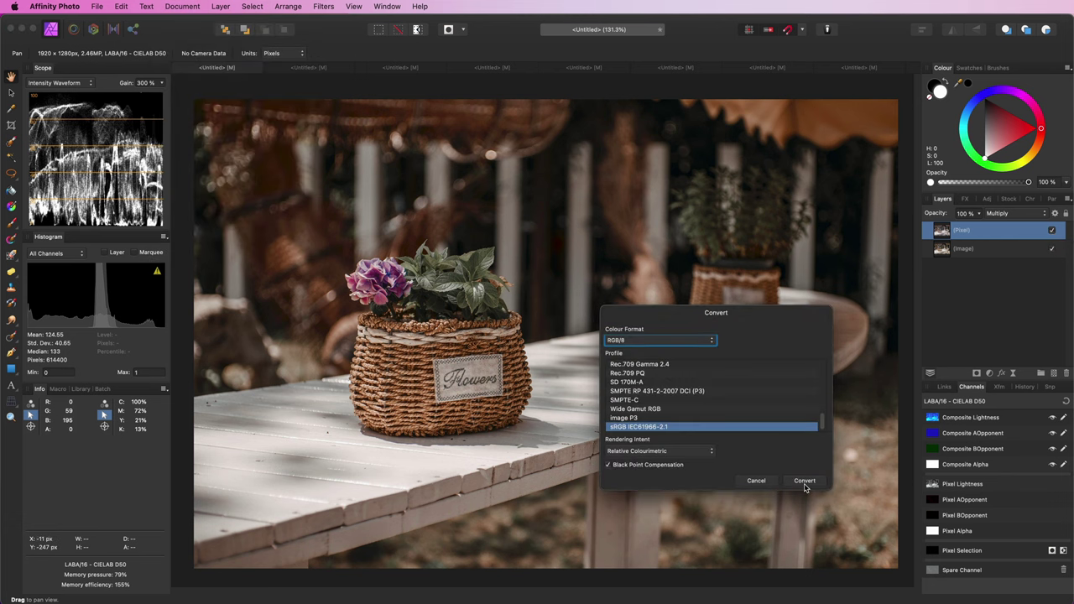
pyautogui.click(804, 480)
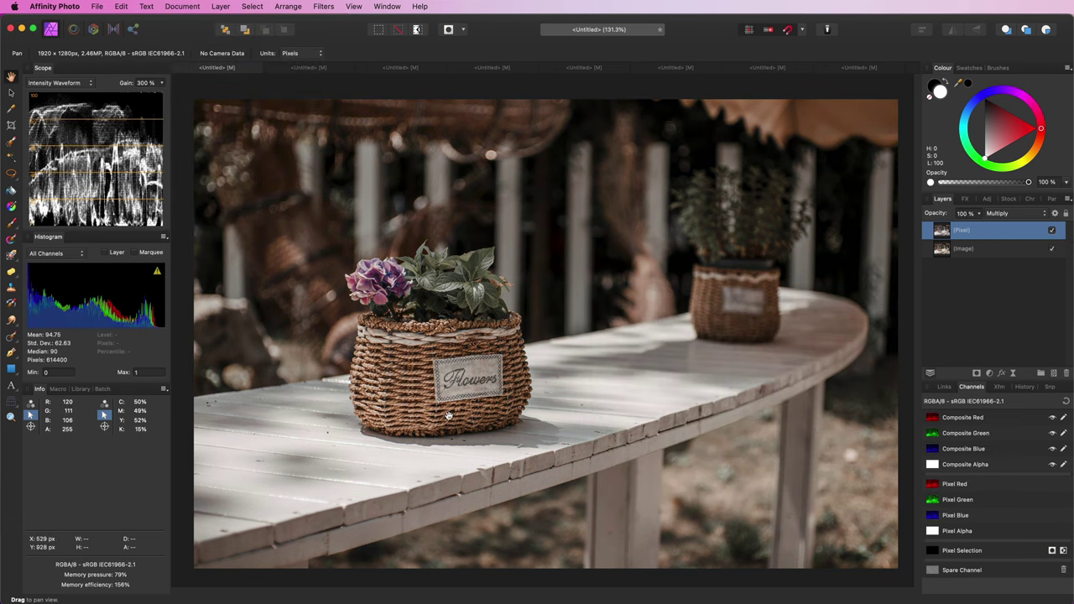
pyautogui.click(1053, 232)
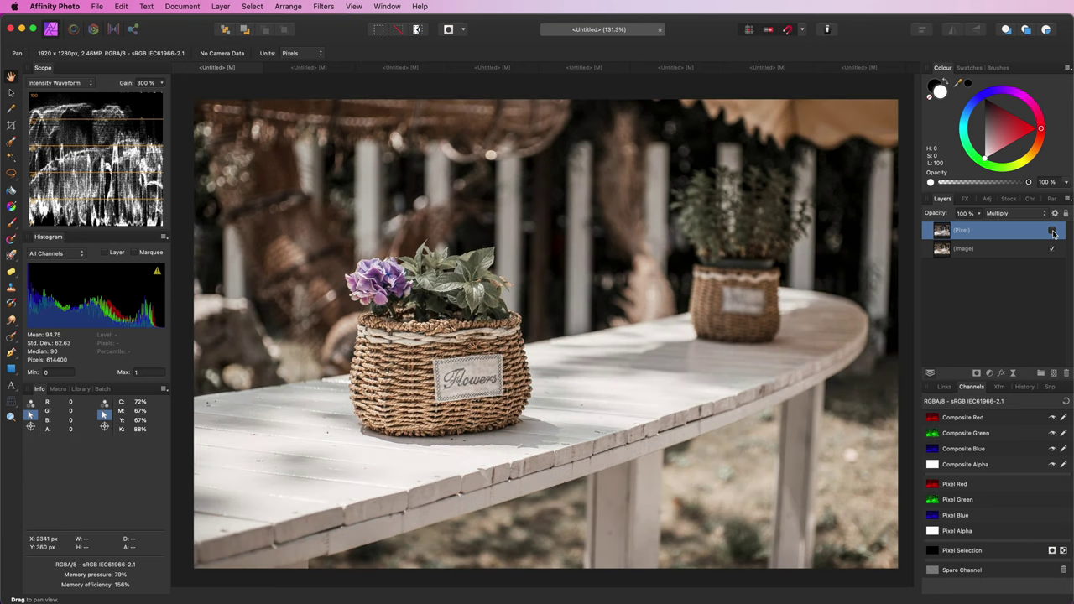
# Show the Multiply layer again and lower its source blend range output to 26%
pyautogui.click(1053, 229)
pyautogui.click(1054, 213)
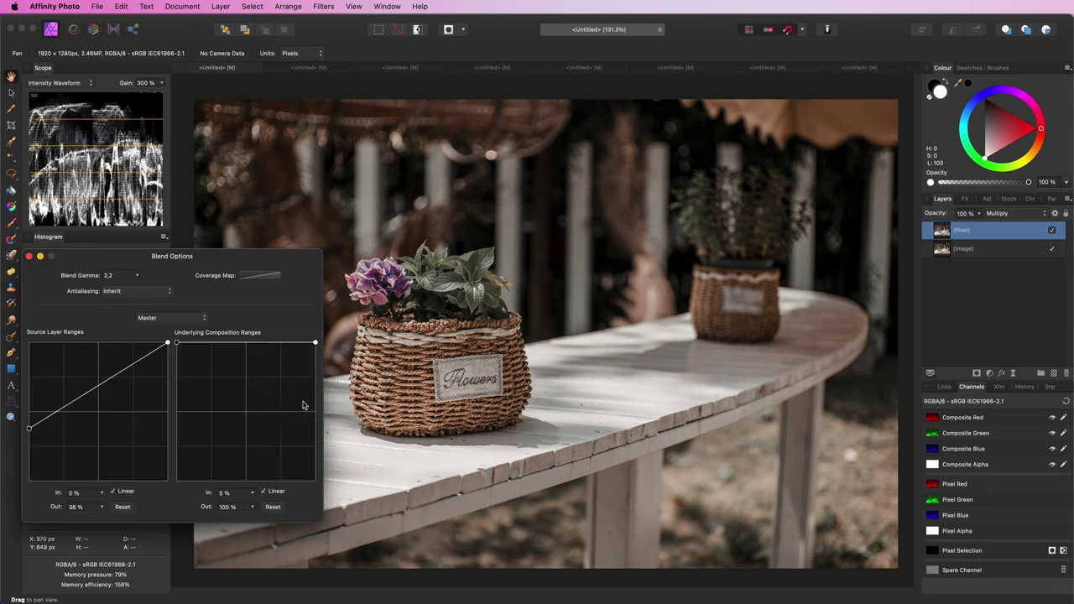
pyautogui.moveTo(31, 429)
pyautogui.mouseDown()
pyautogui.moveTo(30, 415)
pyautogui.moveTo(28, 477)
pyautogui.moveTo(28, 444)
pyautogui.mouseUp()
pyautogui.click(30, 256)
# Add an HSL adjustment nested inside the pixel layer with saturation raised by 33%
pyautogui.click(989, 374)
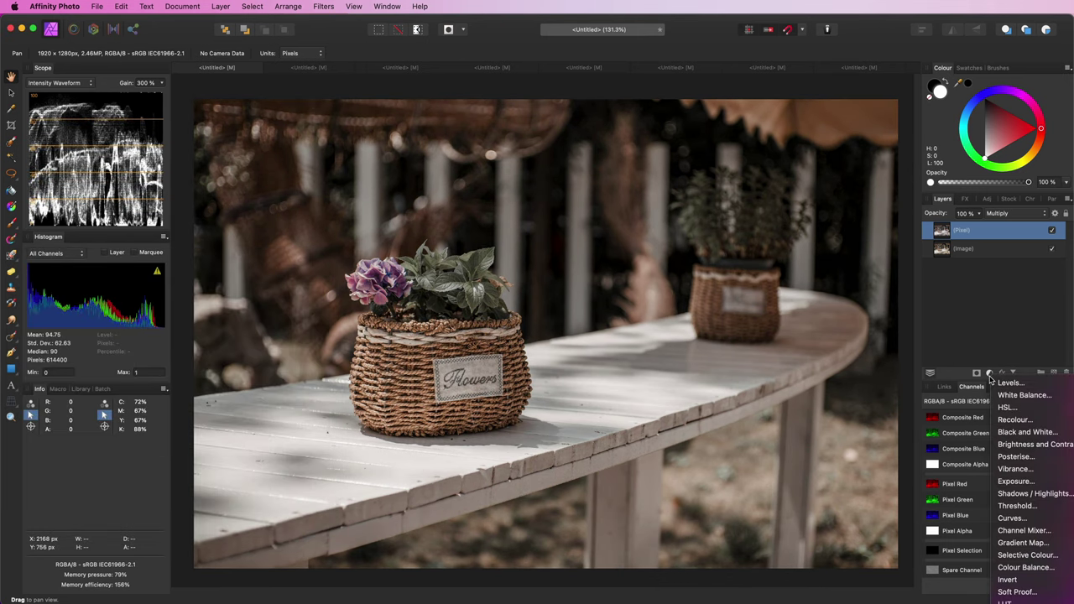
pyautogui.click(1007, 407)
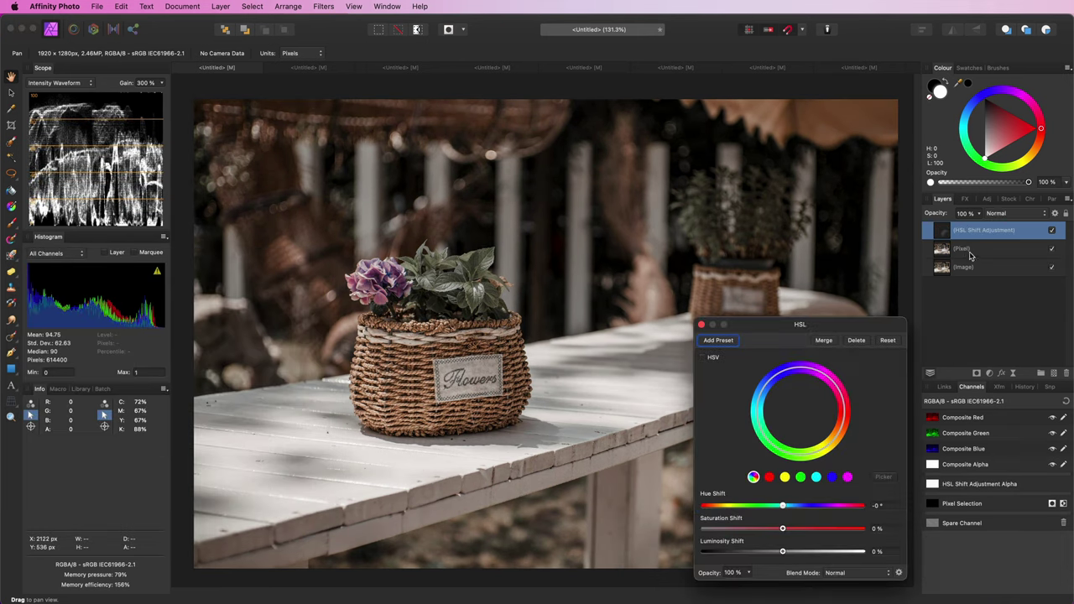
pyautogui.moveTo(947, 237); pyautogui.dragTo(973, 250)
pyautogui.moveTo(782, 527); pyautogui.dragTo(806, 554)
pyautogui.press('Escape')
# Compare the pixel layer and HSL adjustment on and off, then fit the whole photo in view
pyautogui.scroll(5, 504, 377)
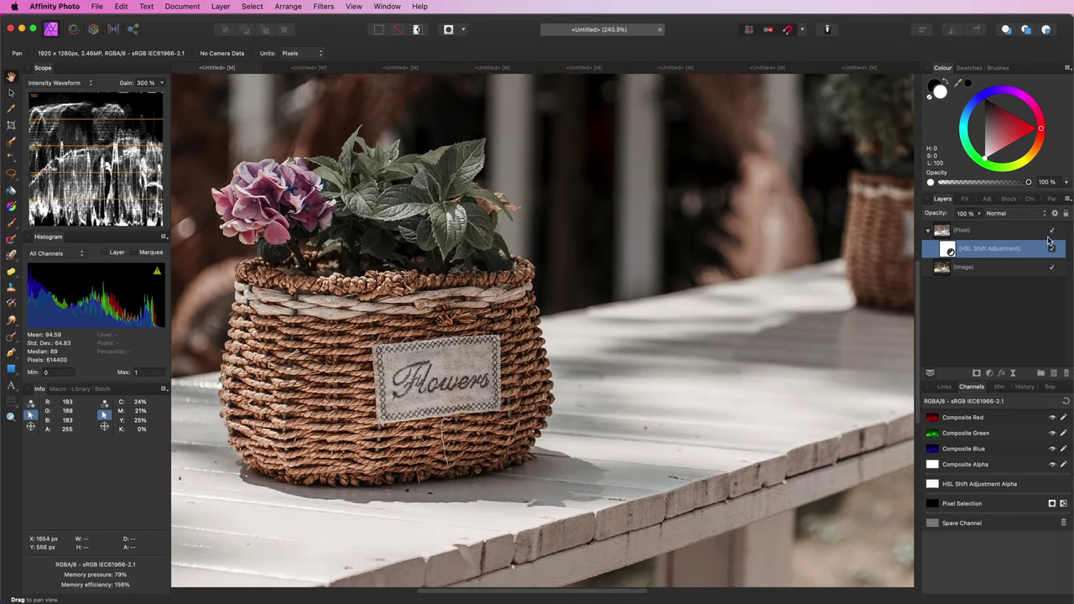
pyautogui.click(1051, 230)
pyautogui.click(1052, 232)
pyautogui.click(1051, 248)
pyautogui.click(1051, 249)
pyautogui.press('super+0')
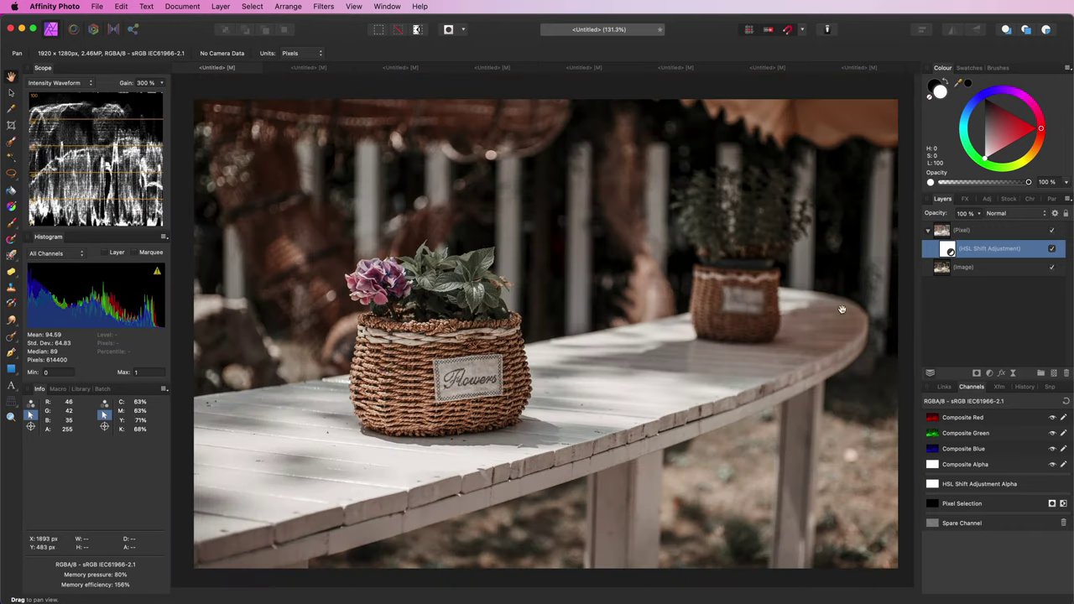
# Show the Multiply layer on the park-bench photo, then switch to the coastline photo document
pyautogui.click(309, 69)
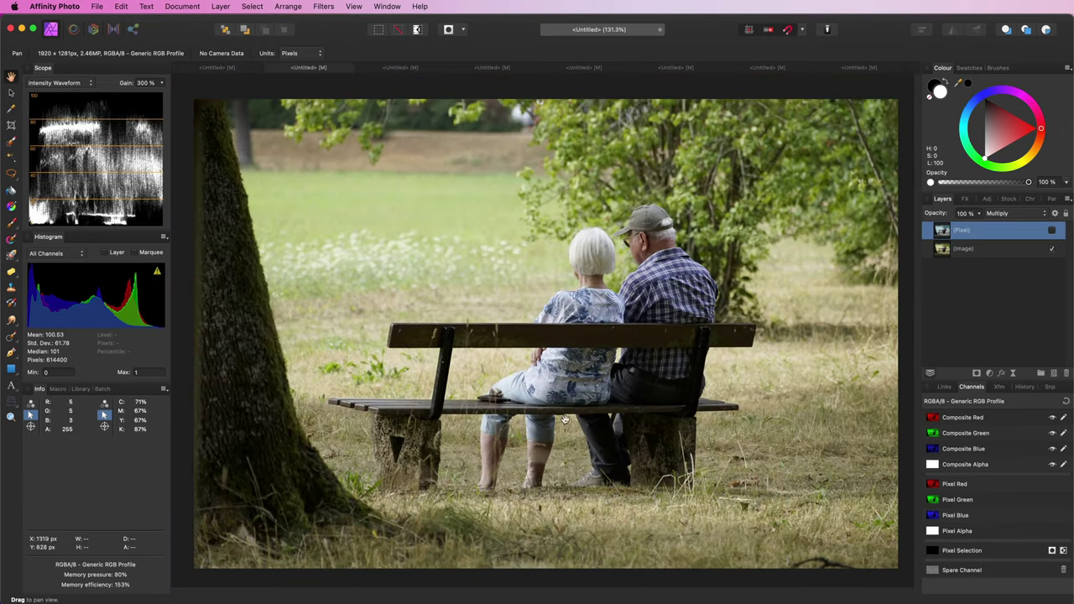
pyautogui.click(1052, 232)
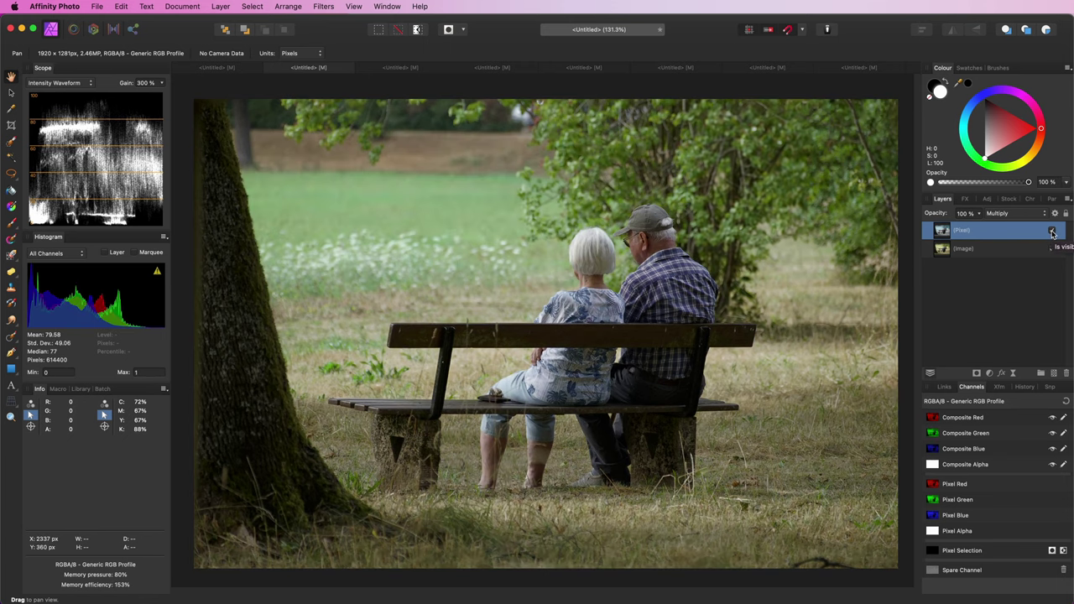
pyautogui.scroll(3, 614, 282)
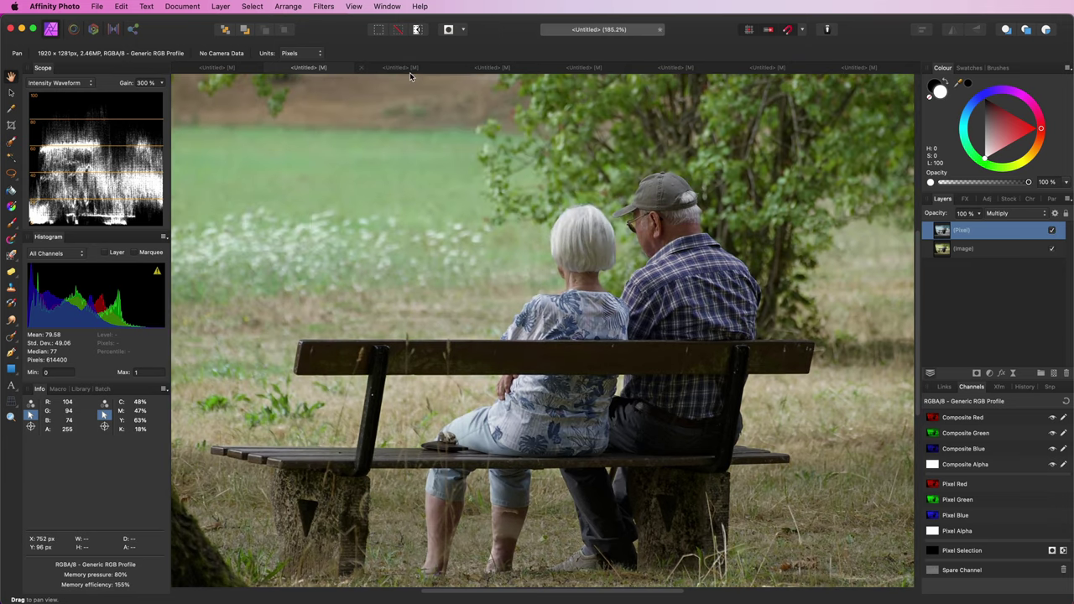
pyautogui.click(410, 70)
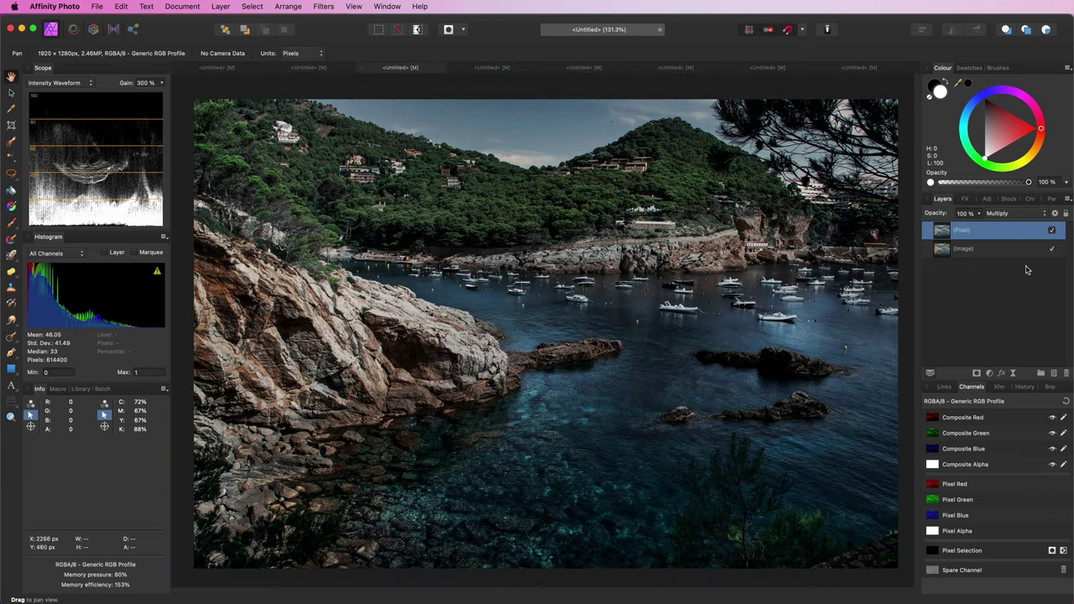
# Check the Multiply layer's blend range settings, leaving them unchanged
pyautogui.click(1054, 215)
pyautogui.moveTo(30, 343)
pyautogui.mouseDown()
pyautogui.moveTo(29, 480)
pyautogui.moveTo(29, 343)
pyautogui.mouseUp()
pyautogui.click(28, 256)
# Add an HSL adjustment with luminosity 36% and saturation about 53%, inside the Pixel layer
pyautogui.click(989, 372)
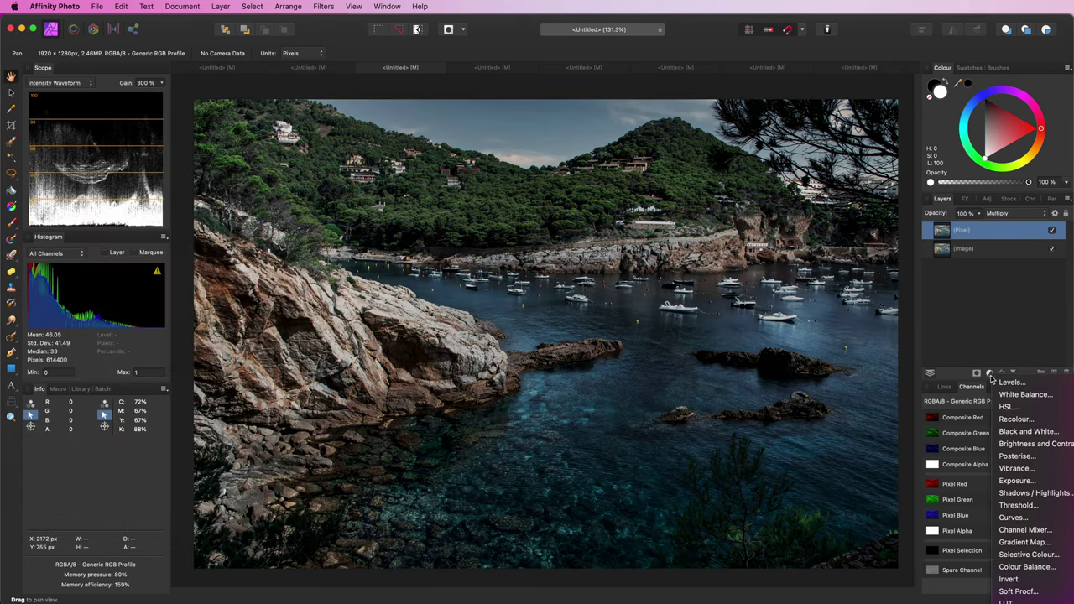
pyautogui.click(1006, 407)
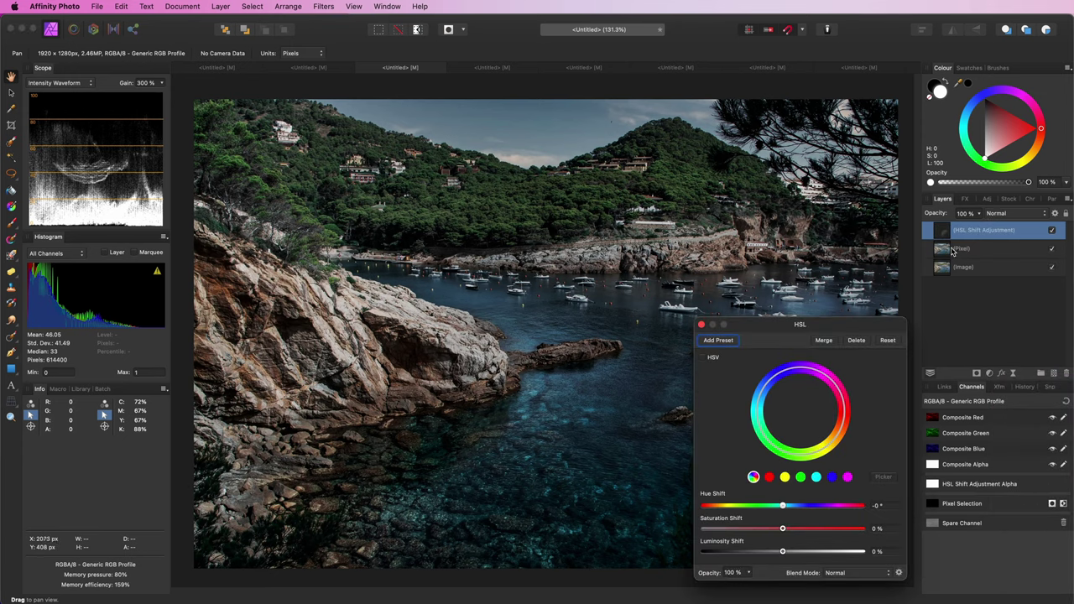
pyautogui.moveTo(781, 551); pyautogui.dragTo(827, 532)
pyautogui.click(702, 324)
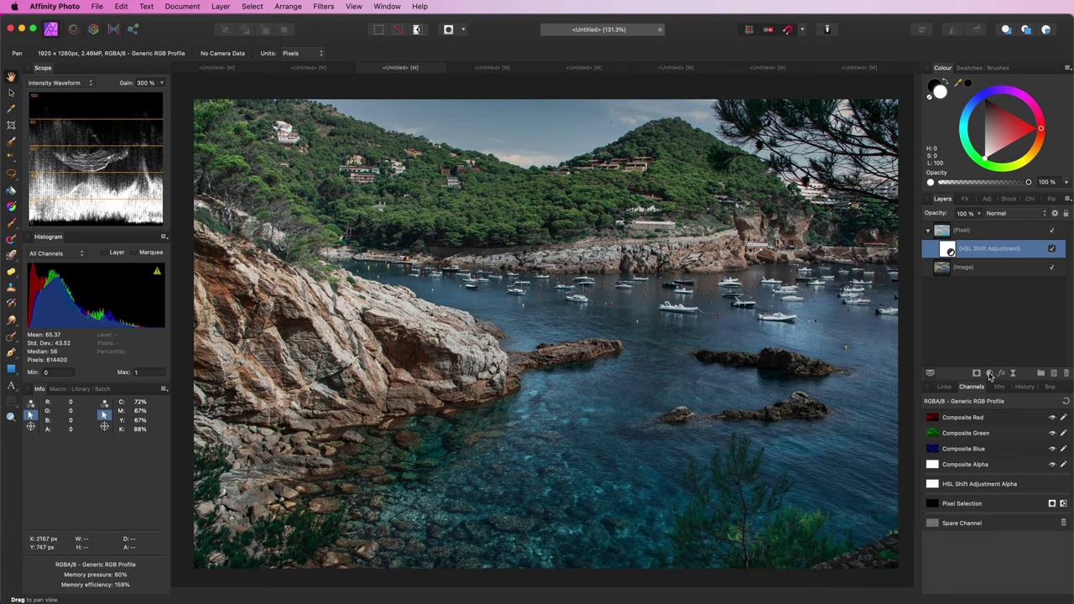
pyautogui.hotkey('alt', ']')
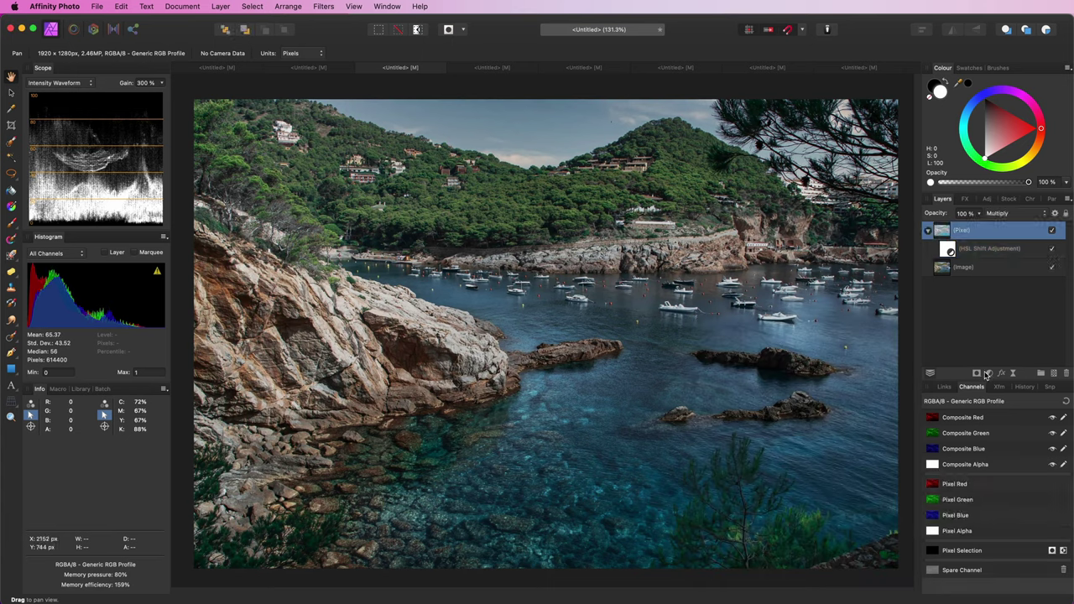
# Add a Levels adjustment with white level lowered to 81%, then toggle the Pixel layer to compare
pyautogui.click(987, 375)
pyautogui.click(1004, 377)
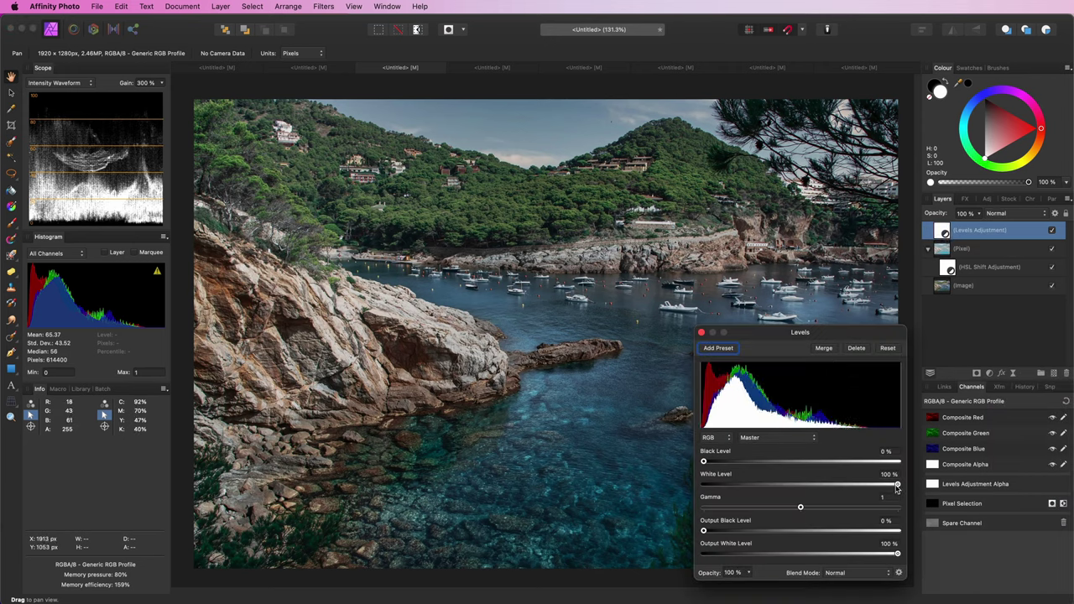
pyautogui.moveTo(896, 489); pyautogui.dragTo(841, 495)
pyautogui.click(701, 333)
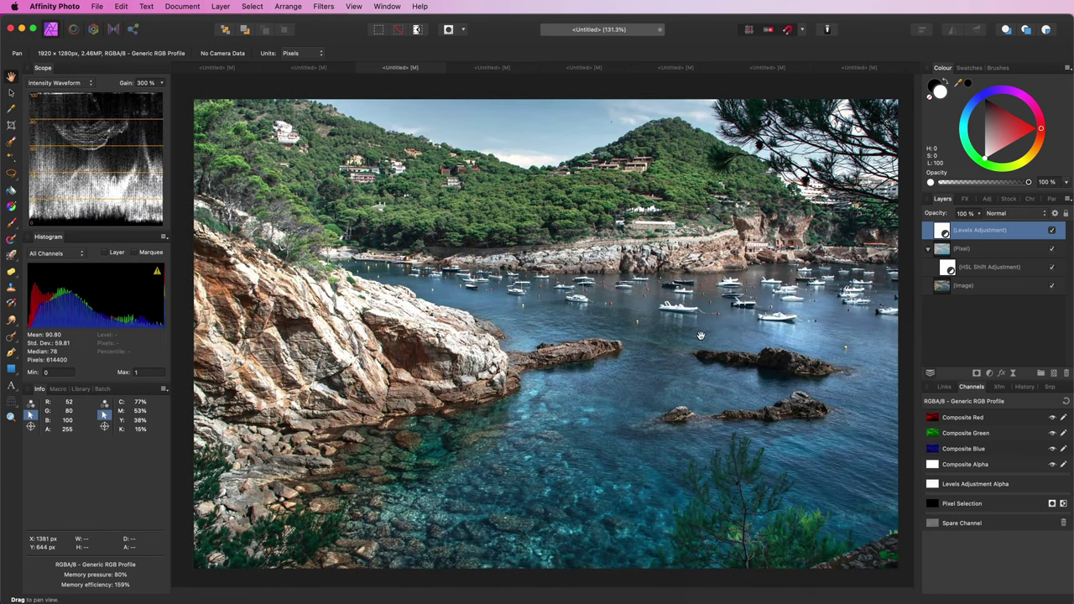
pyautogui.keyDown('shift'); pyautogui.click(1002, 250); pyautogui.keyUp('shift')
pyautogui.click(1051, 250)
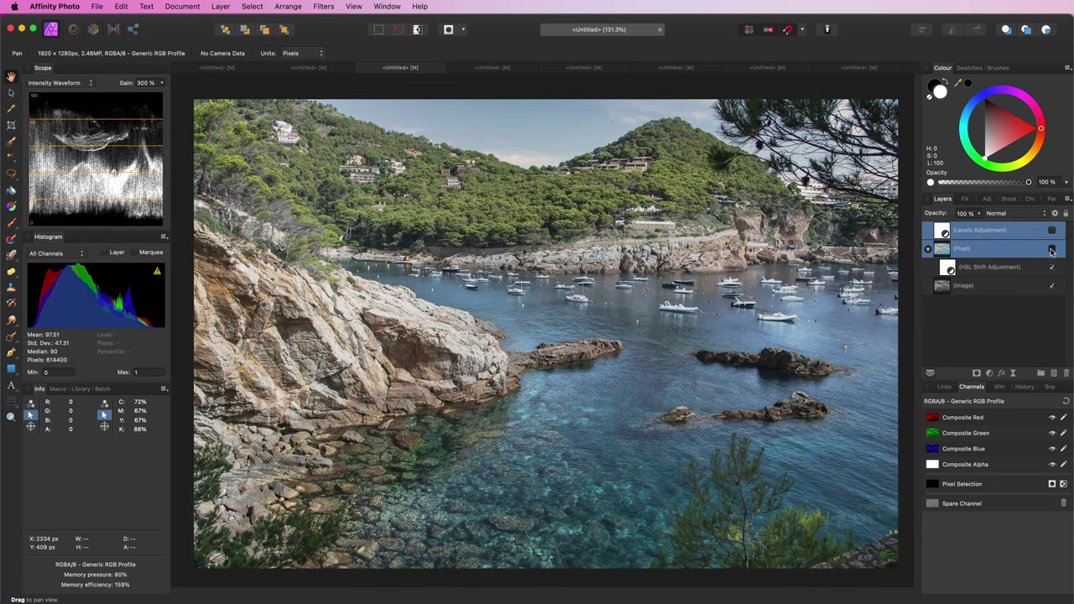
pyautogui.click(1051, 250)
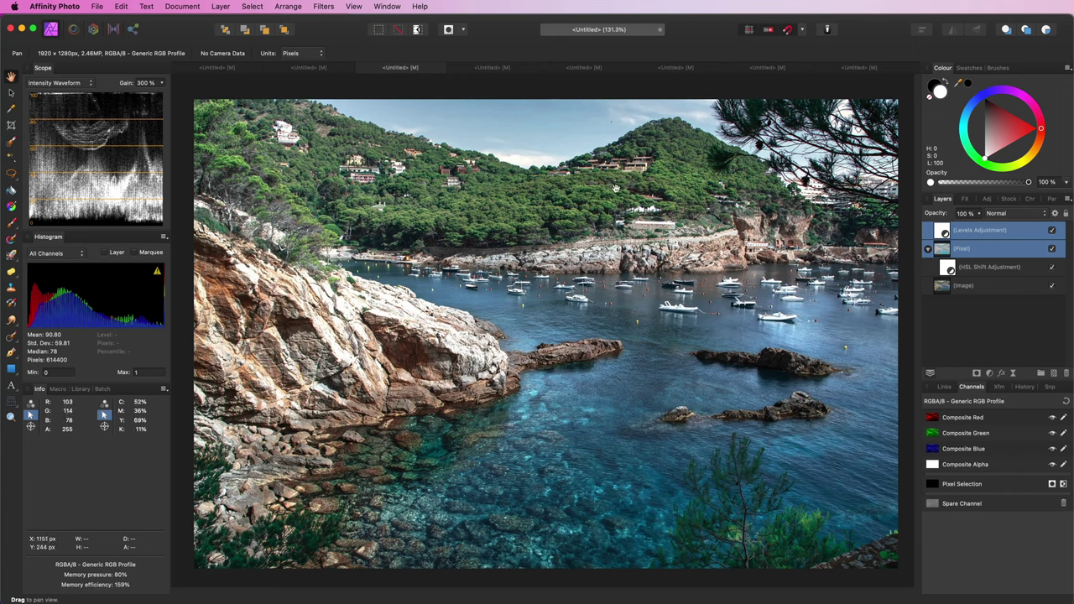
# Add a Selective Colour adjustment setting Greens cyan to -100% and raising yellow
pyautogui.click(946, 234)
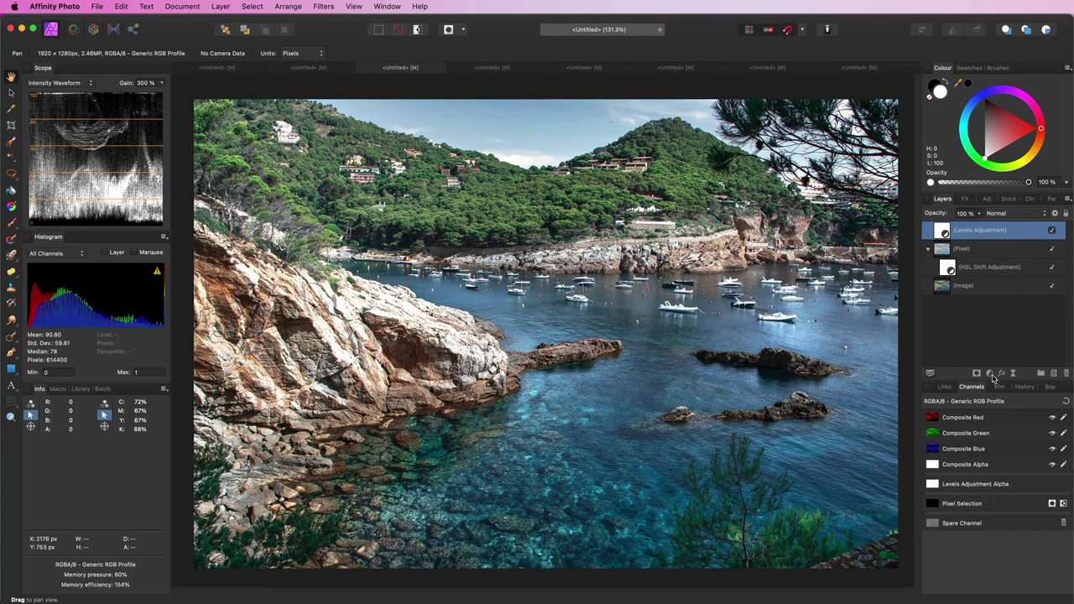
pyautogui.click(989, 372)
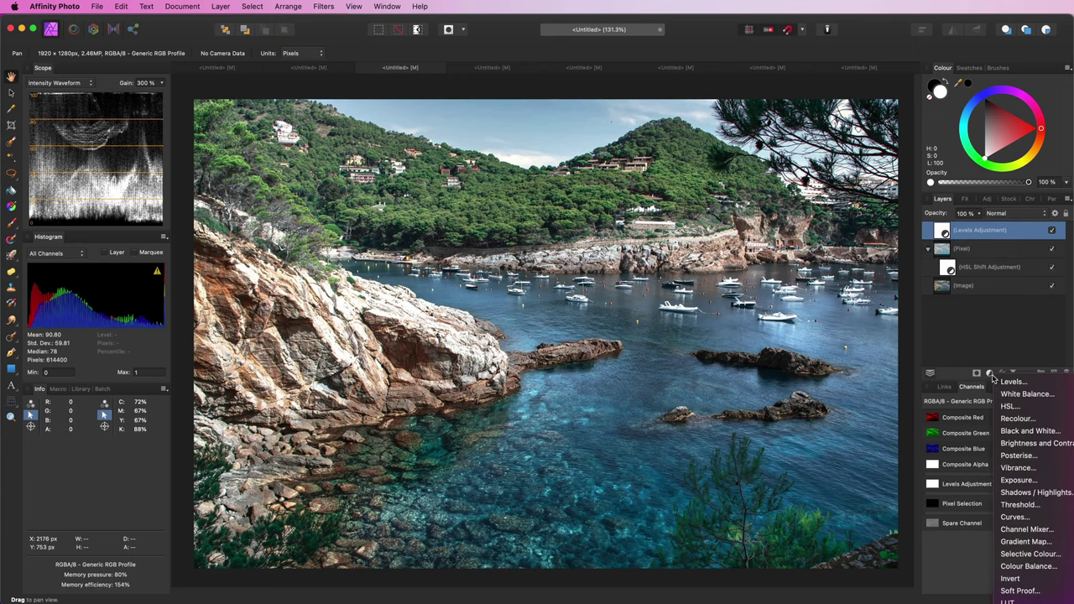
pyautogui.click(1028, 553)
pyautogui.click(821, 461)
pyautogui.click(761, 487)
pyautogui.moveTo(781, 487); pyautogui.dragTo(737, 488)
pyautogui.moveTo(782, 534); pyautogui.dragTo(829, 534)
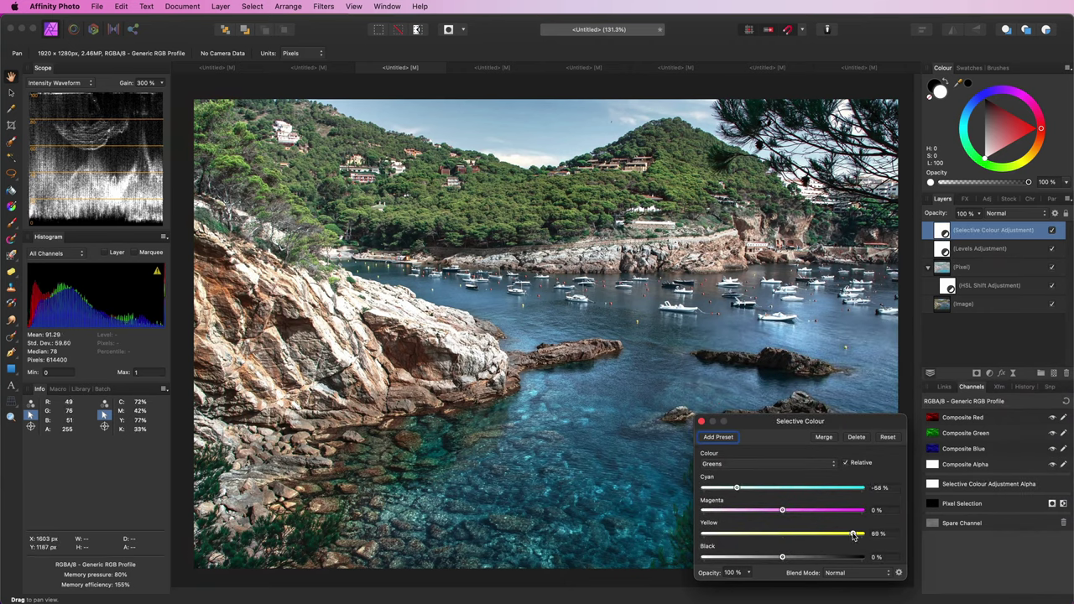
pyautogui.moveTo(736, 488); pyautogui.dragTo(682, 495)
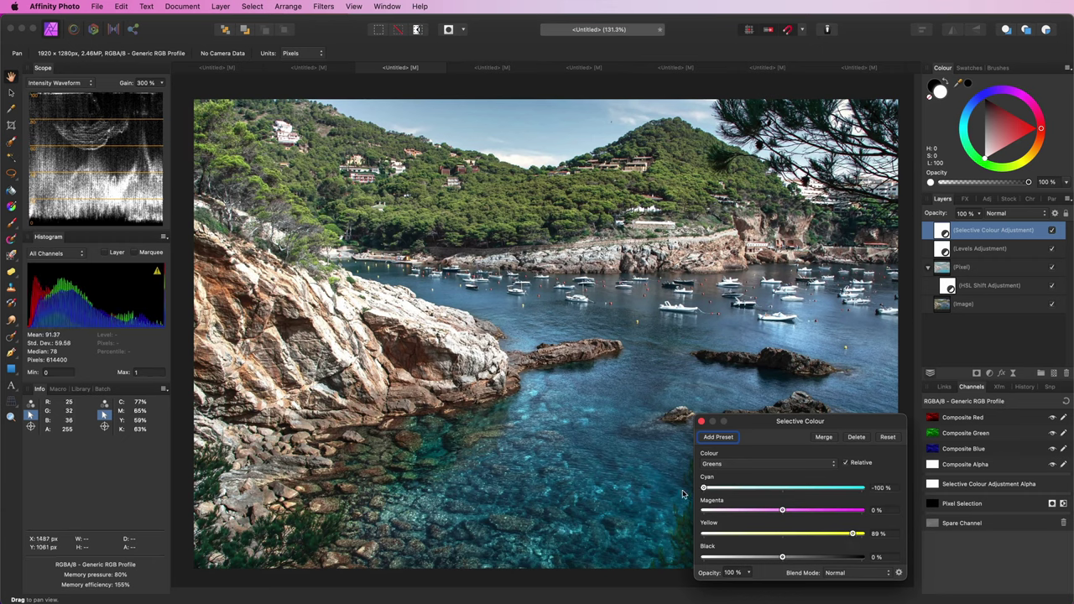
pyautogui.keyDown('shift'); pyautogui.click(996, 267); pyautogui.keyUp('shift')
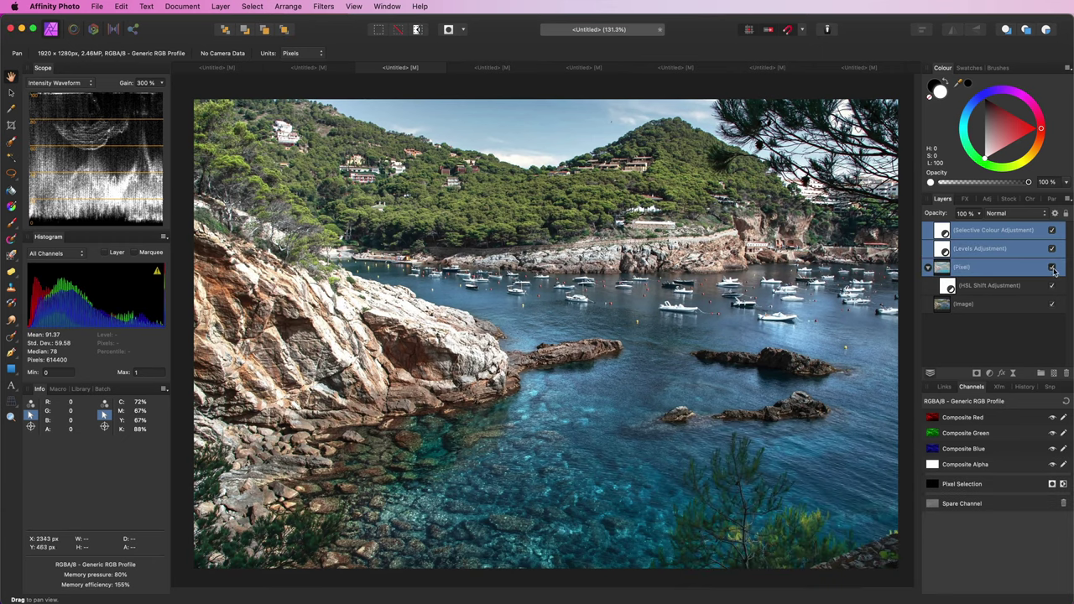
# Toggle the edit layers to compare before and after, then switch to the portrait photo document
pyautogui.click(1052, 268)
pyautogui.click(1052, 267)
pyautogui.click(1052, 267)
pyautogui.click(1051, 267)
pyautogui.click(1052, 268)
pyautogui.click(1052, 268)
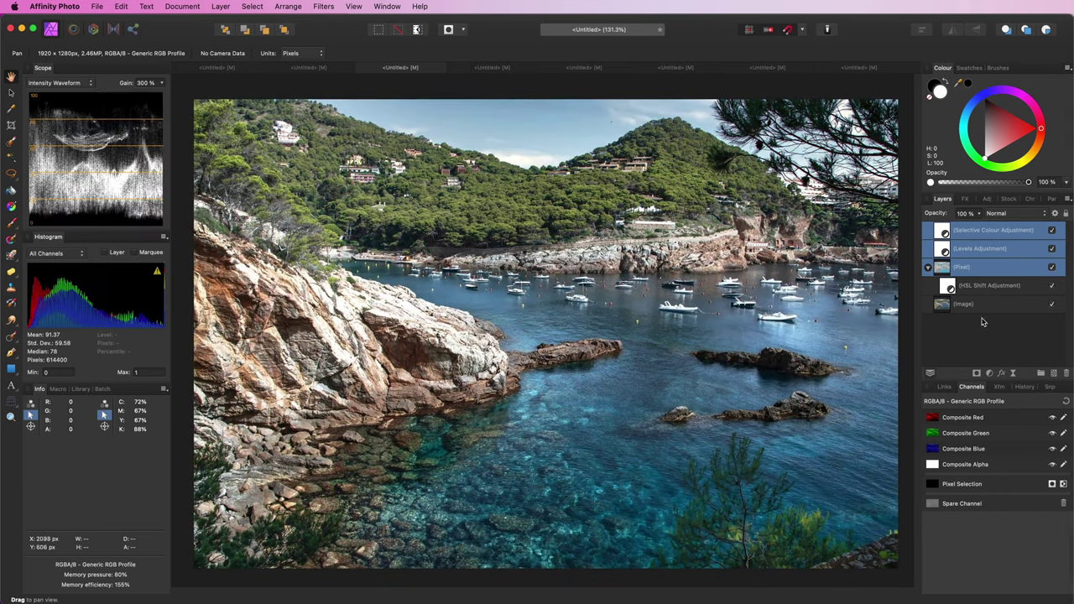
pyautogui.hotkey('ctrl', 'Tab')
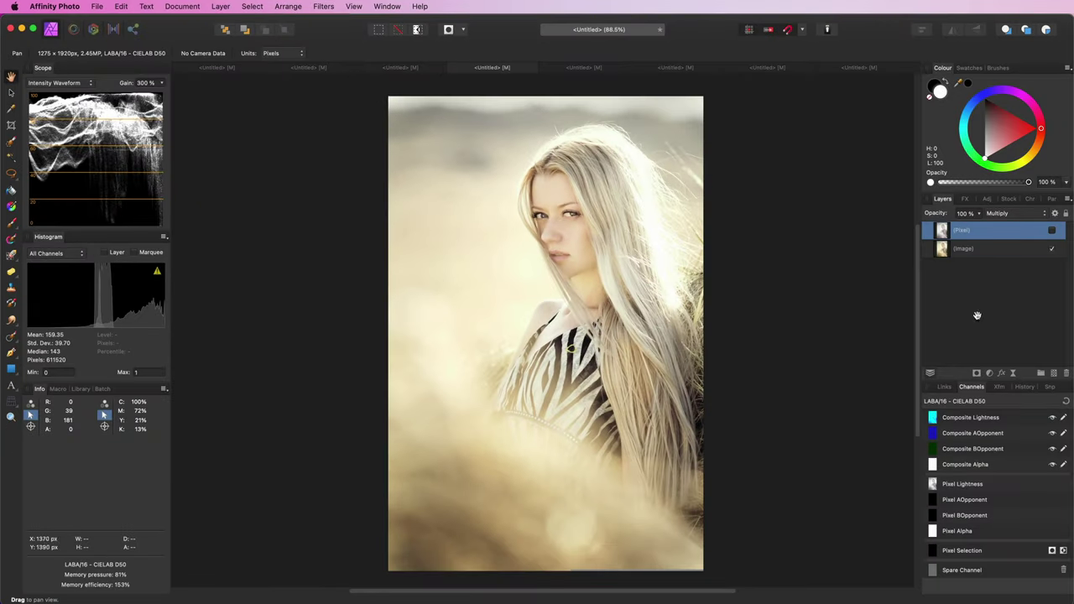
pyautogui.click(1051, 230)
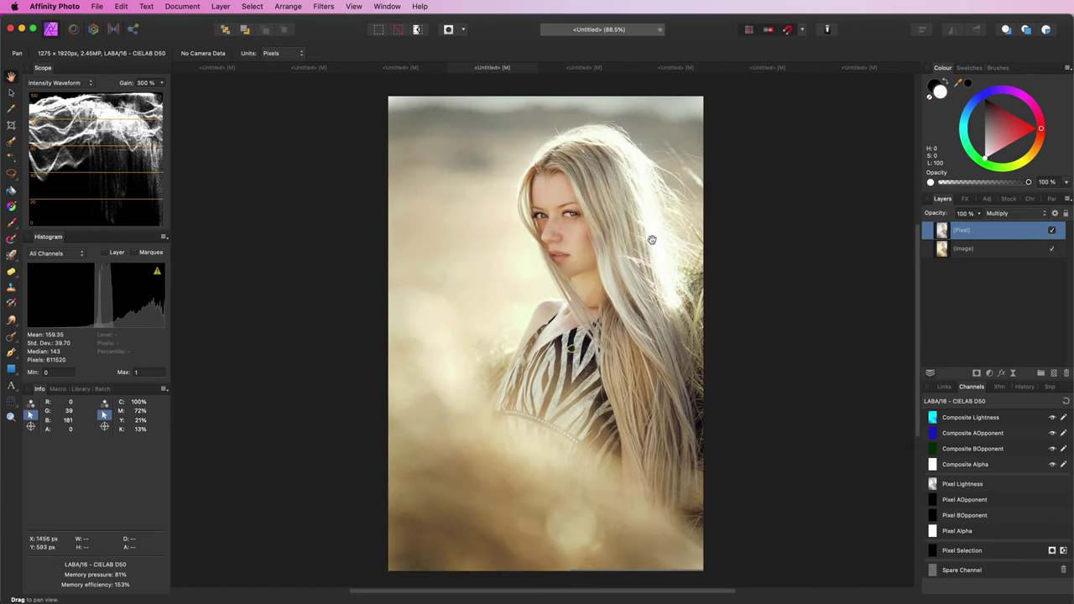
pyautogui.scroll(3, 625, 243)
pyautogui.scroll(5, 598, 293)
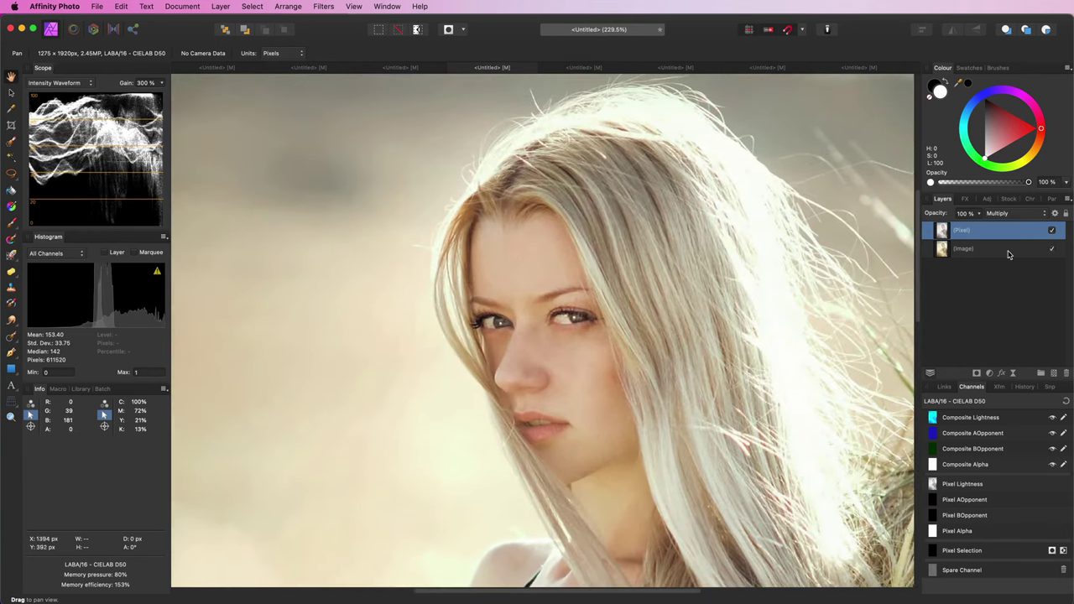
pyautogui.click(1051, 231)
pyautogui.click(1051, 230)
pyautogui.click(1051, 230)
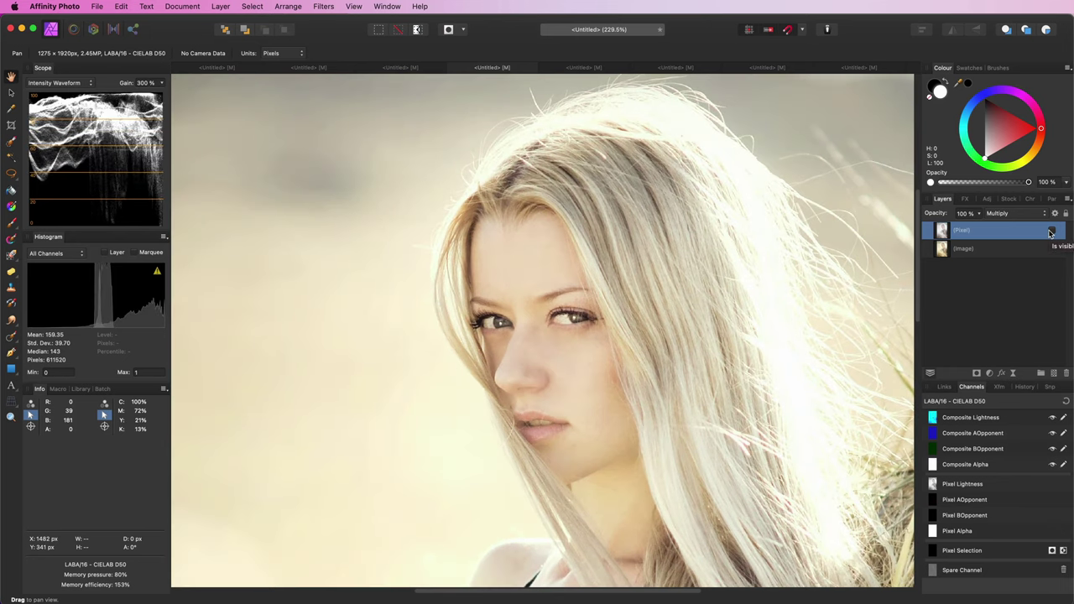
pyautogui.press('super+0')
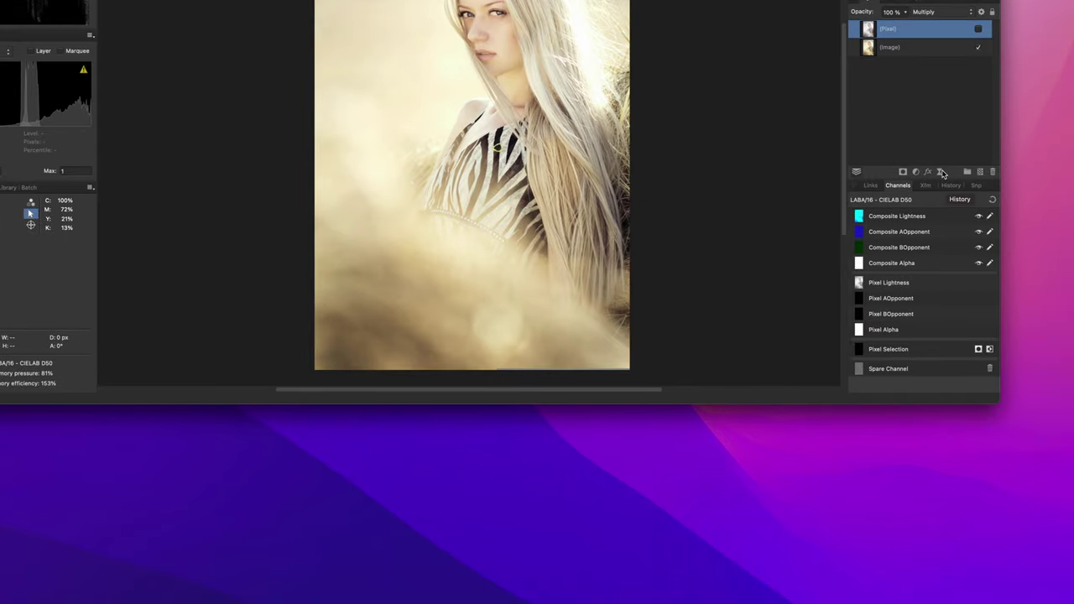
# Add a Procedural Texture live filter and move it to the top of the Layers list
pyautogui.click(941, 172)
pyautogui.scroll(-1, 990, 372)
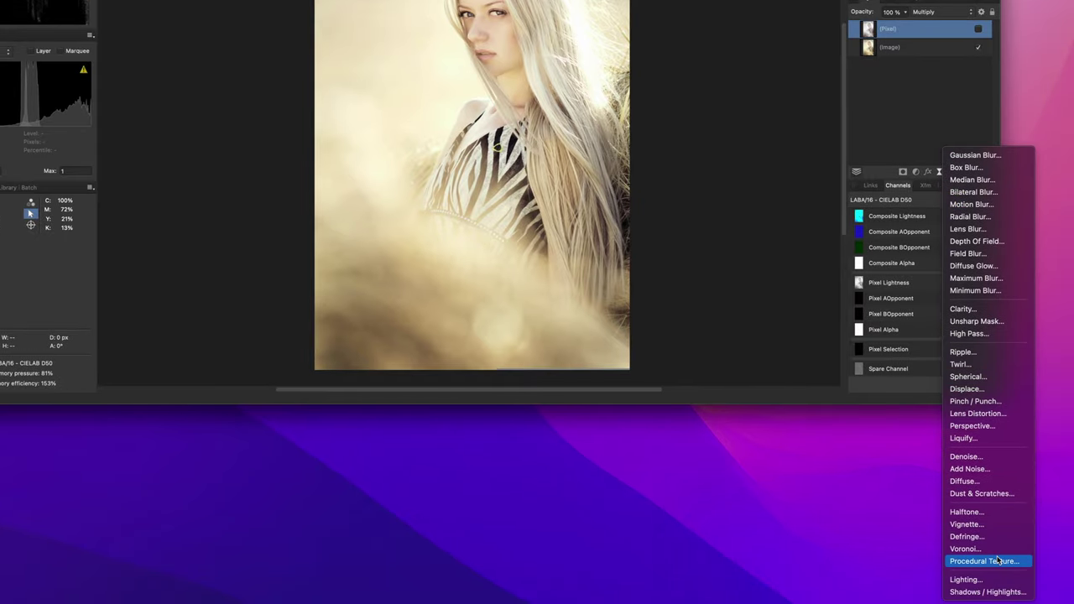
pyautogui.click(996, 560)
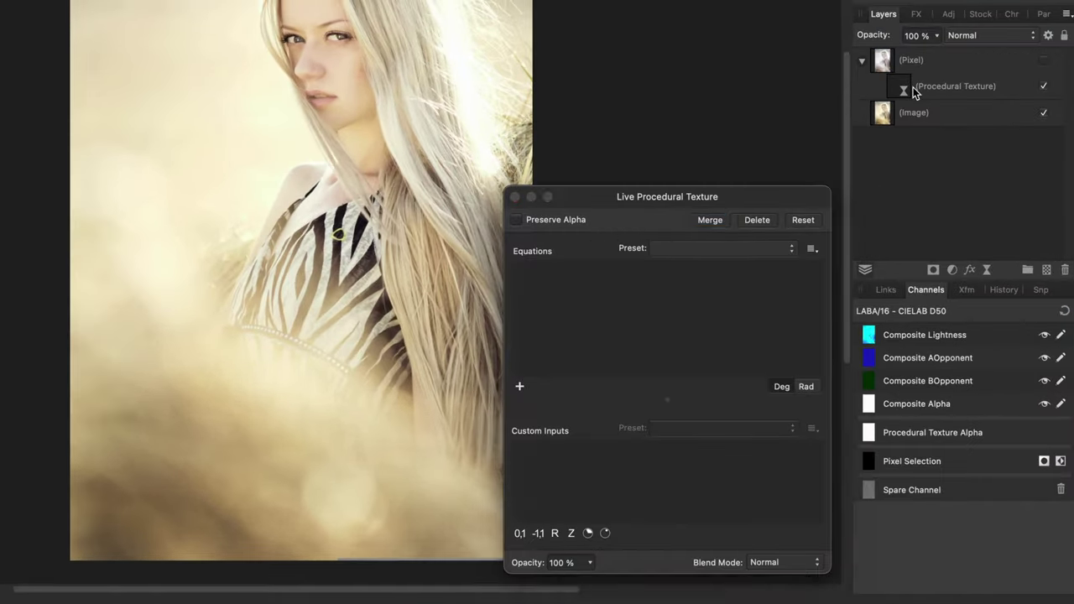
pyautogui.click(904, 87)
pyautogui.click(906, 86)
pyautogui.moveTo(903, 84); pyautogui.dragTo(941, 48)
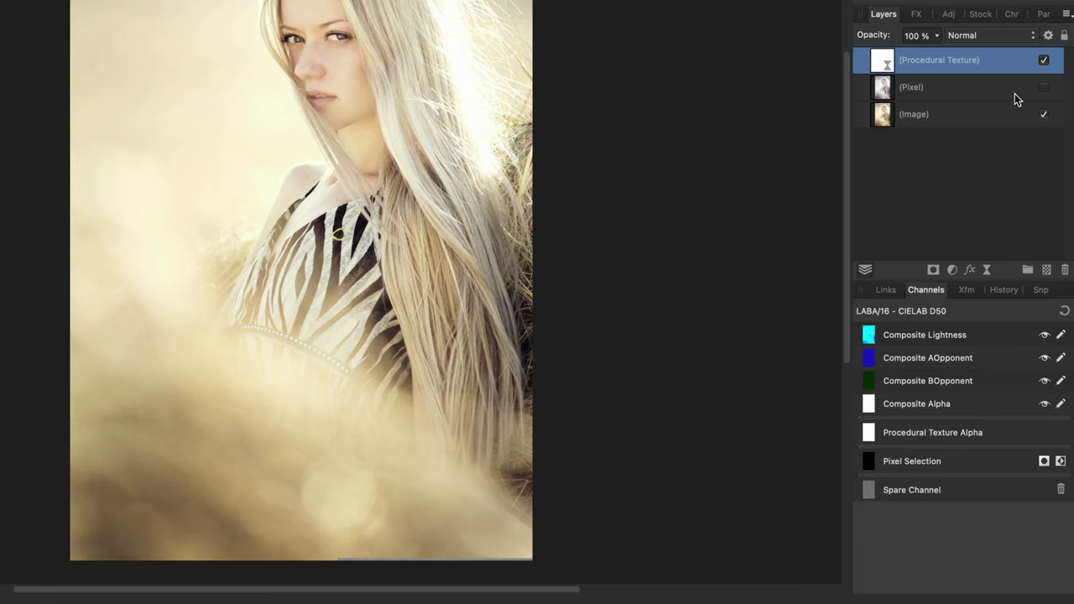
# Add a Procedural Texture equation for the B channel only, set to LA
pyautogui.doubleClick(882, 61)
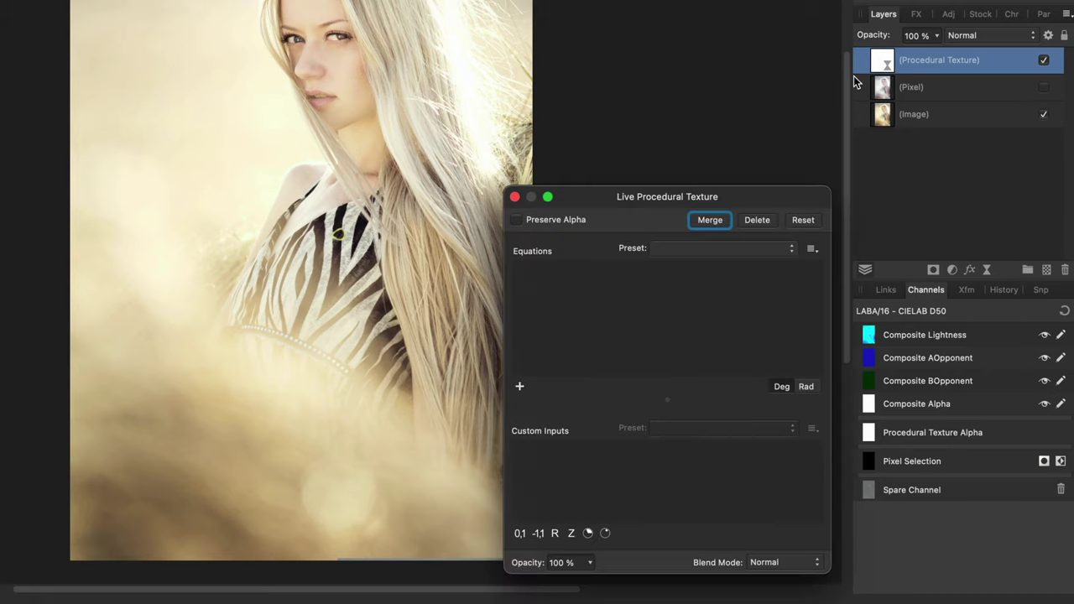
pyautogui.click(519, 387)
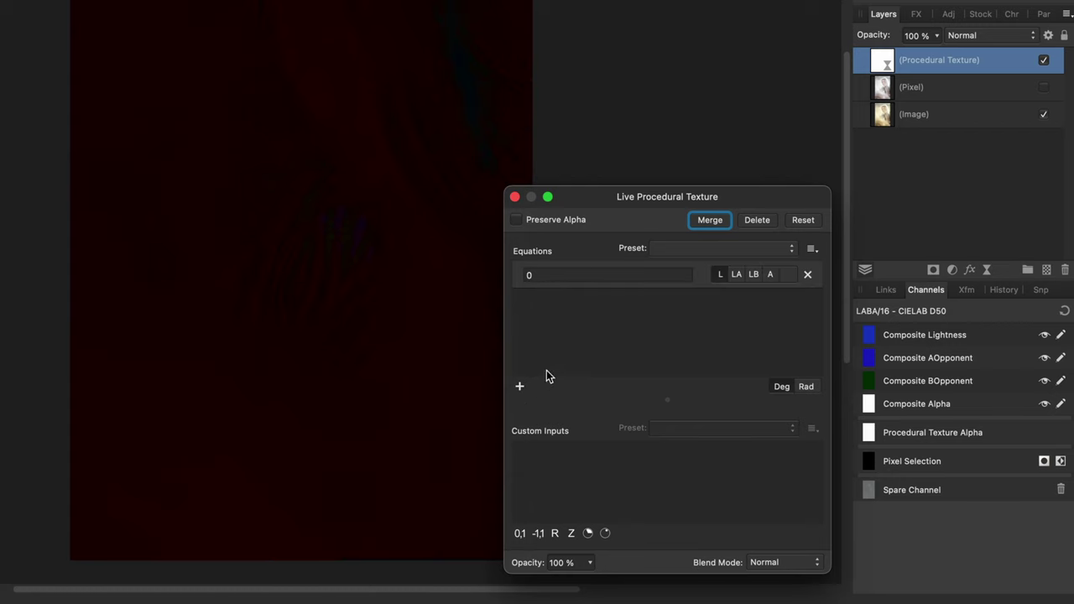
pyautogui.click(725, 280)
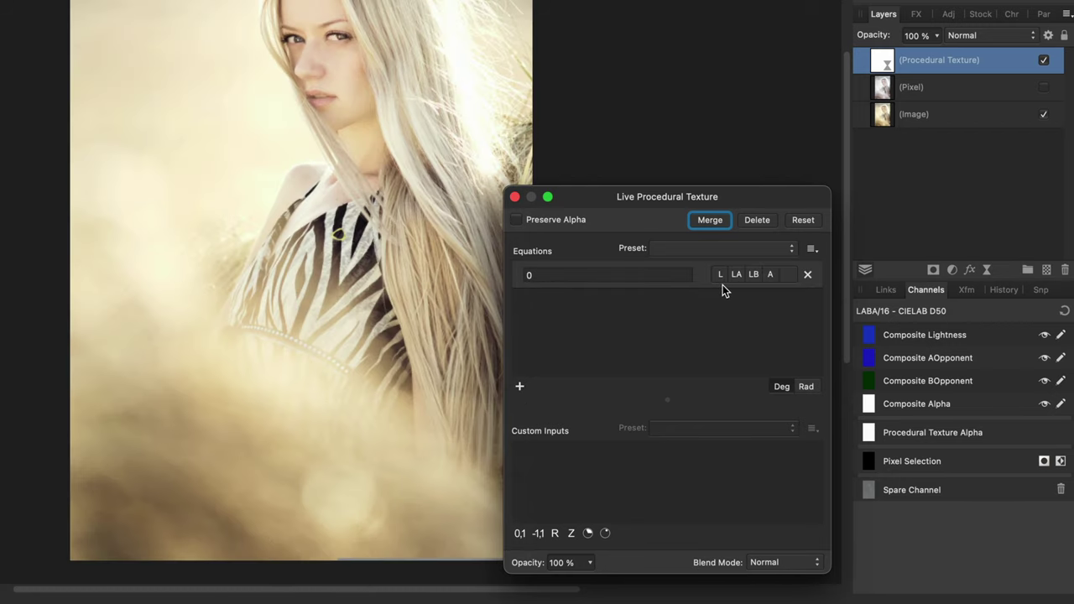
pyautogui.click(717, 277)
pyautogui.click(754, 276)
pyautogui.click(613, 278)
pyautogui.write('LA')
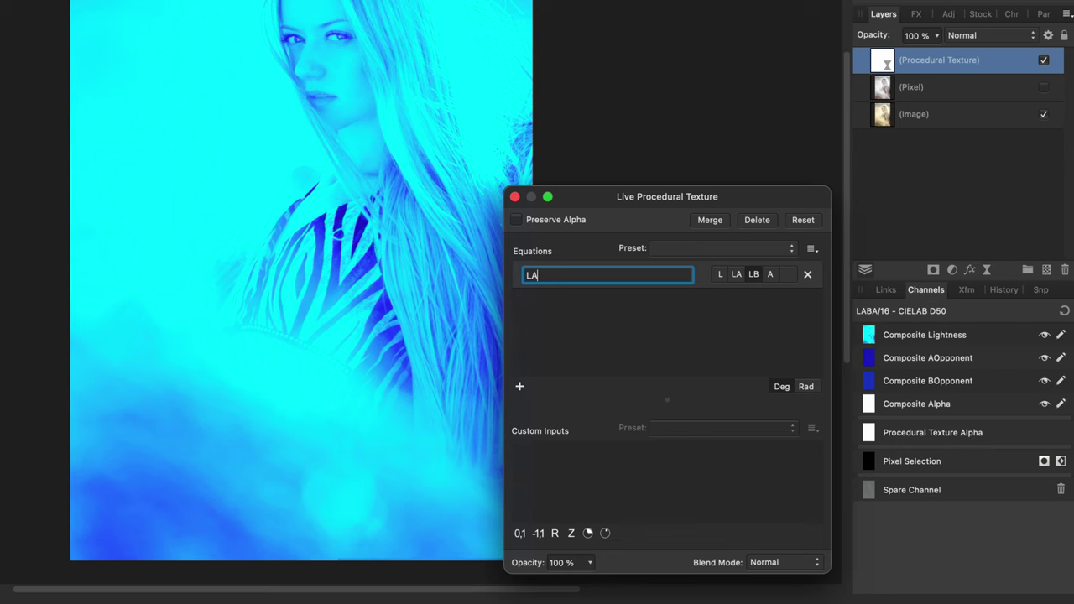
pyautogui.press('Return')
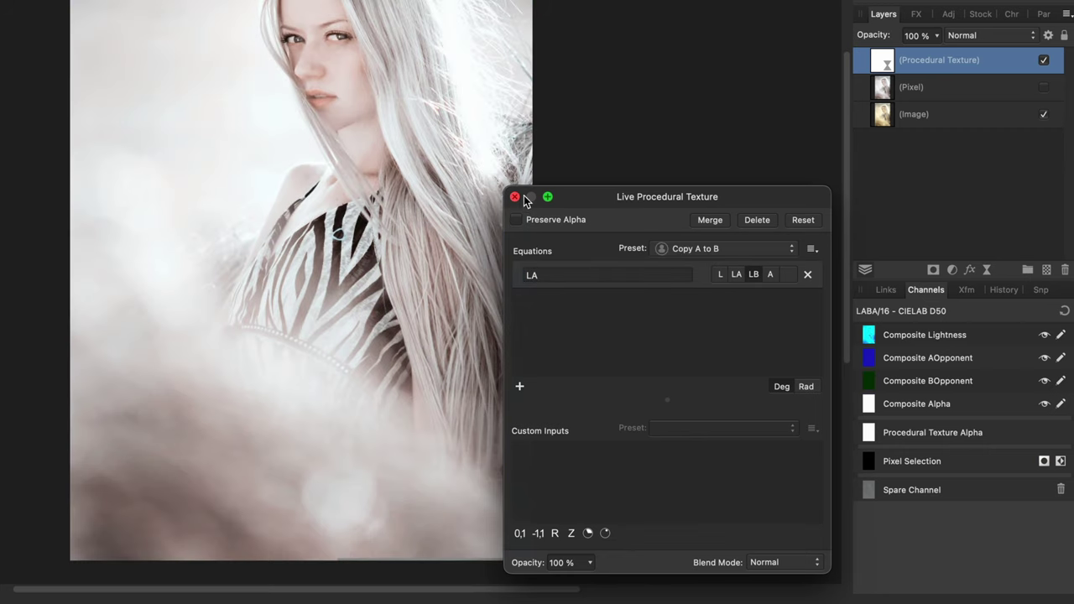
pyautogui.click(515, 196)
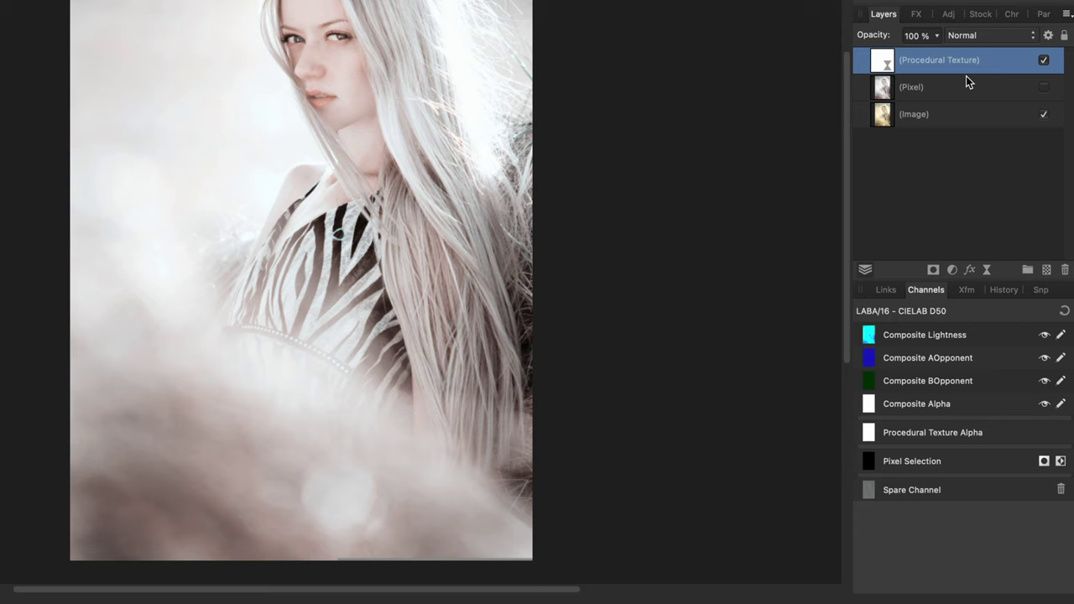
pyautogui.click(973, 37)
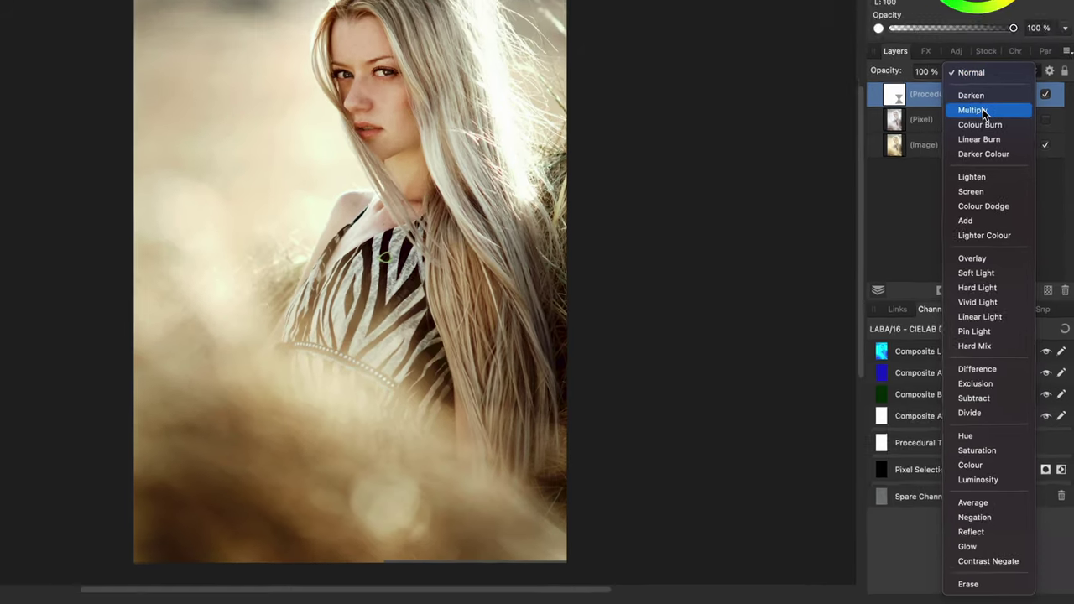
pyautogui.click(984, 113)
pyautogui.click(1049, 70)
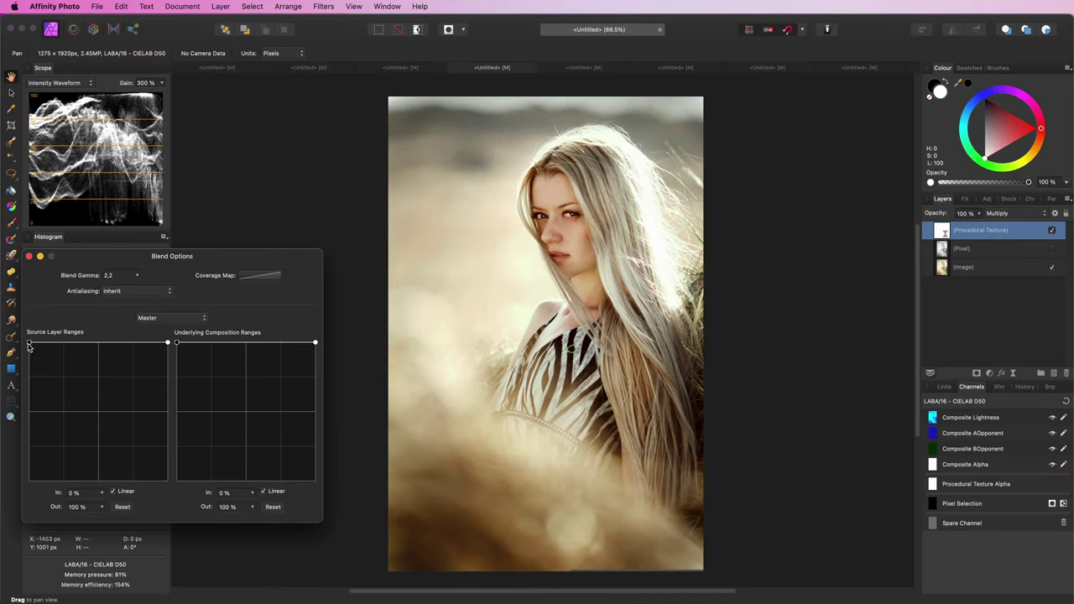
pyautogui.moveTo(28, 344); pyautogui.dragTo(29, 480)
pyautogui.click(28, 256)
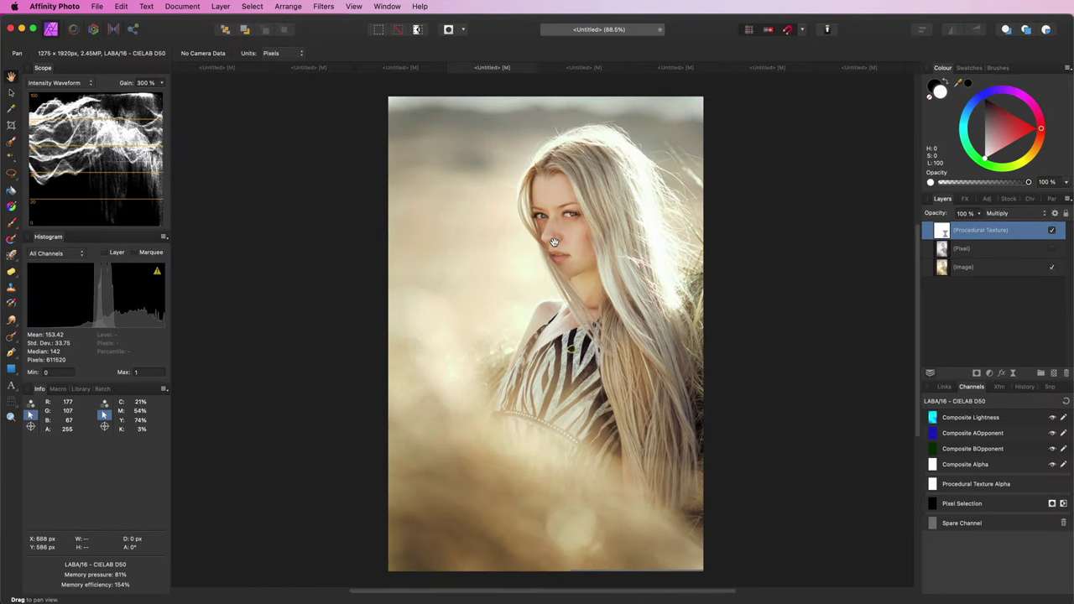
pyautogui.scroll(5, 583, 290)
pyautogui.scroll(5, 583, 291)
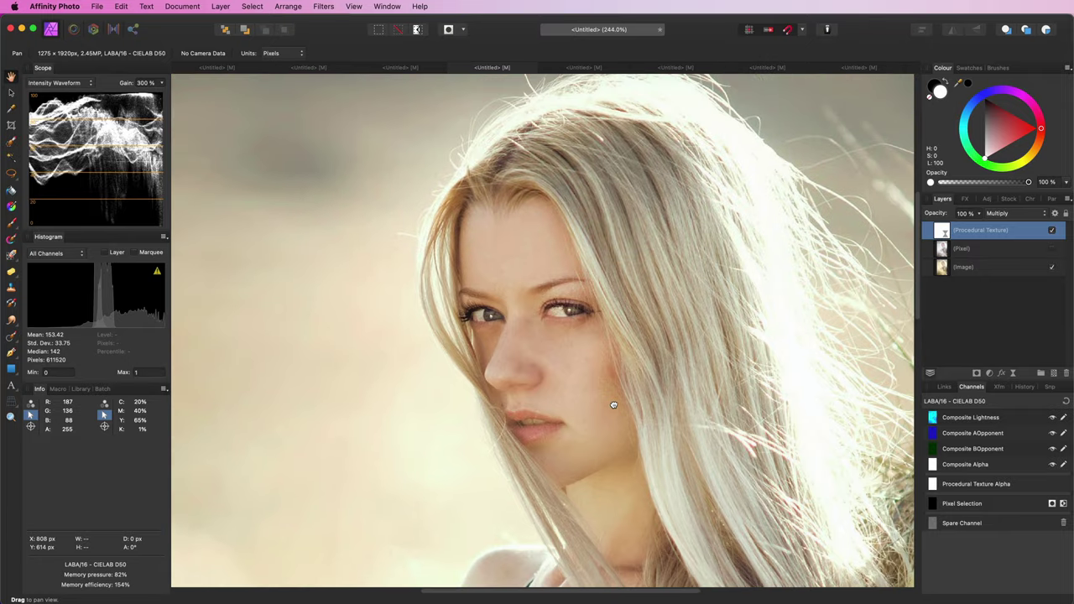
pyautogui.click(1052, 231)
pyautogui.click(1054, 249)
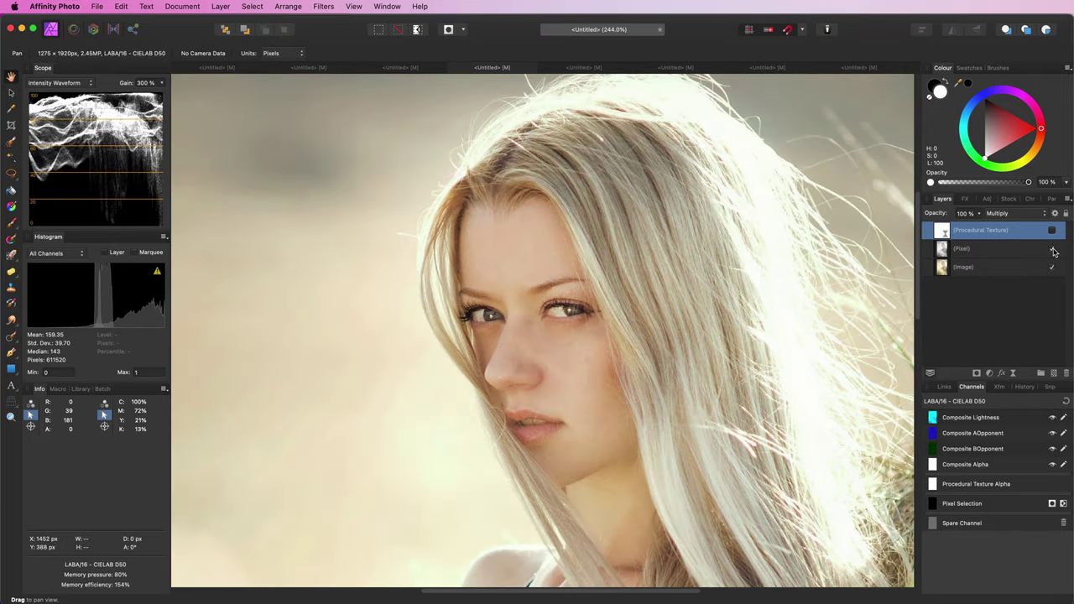
pyautogui.click(1054, 249)
pyautogui.click(1052, 231)
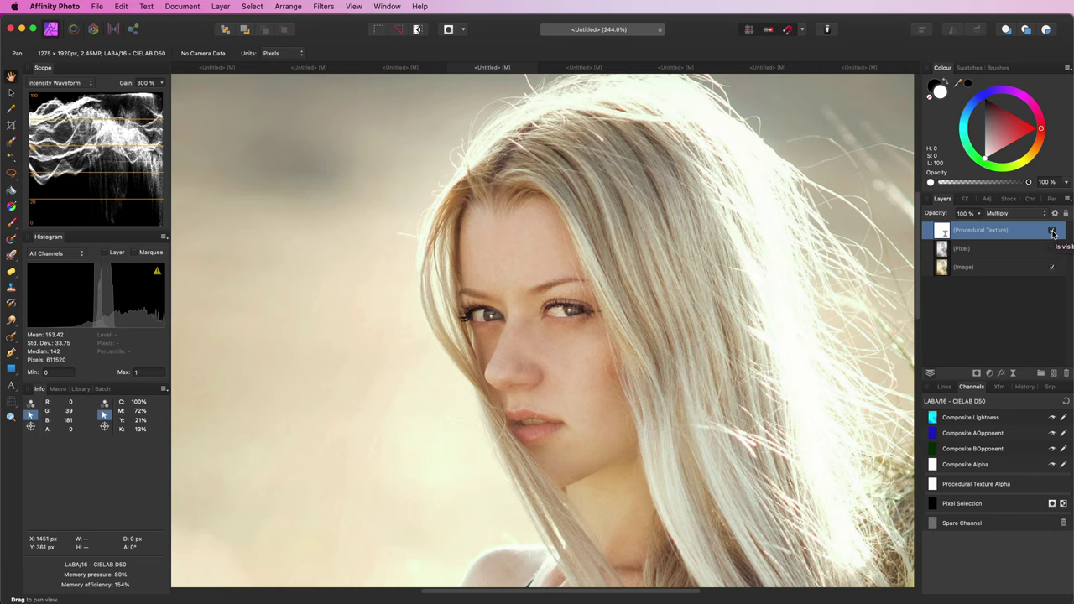
# Convert the document format to RGB/8 with the Generic RGB Profile
pyautogui.click(182, 6)
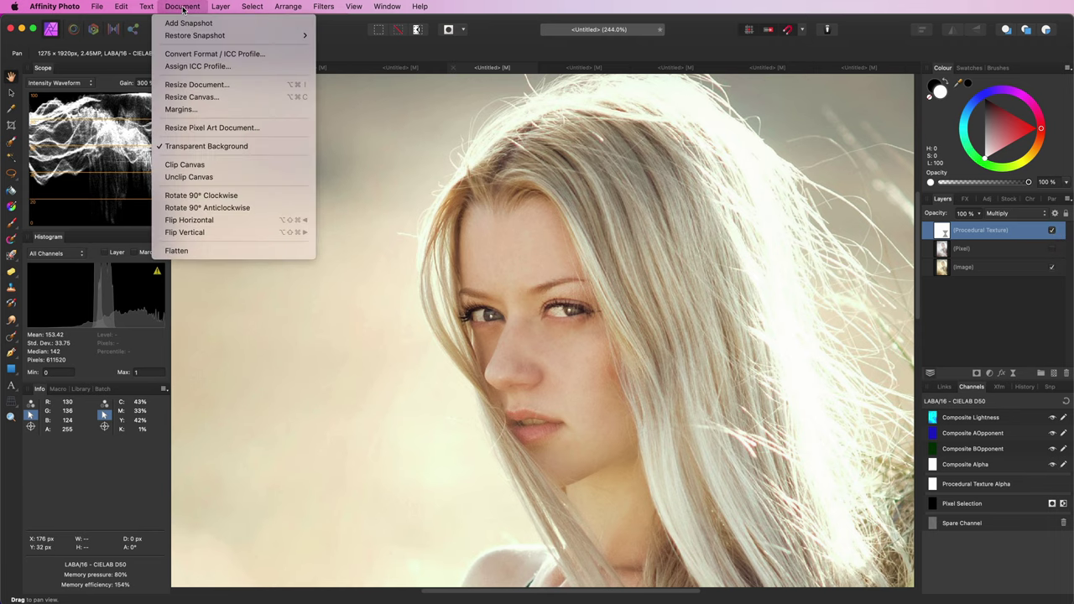
pyautogui.click(214, 53)
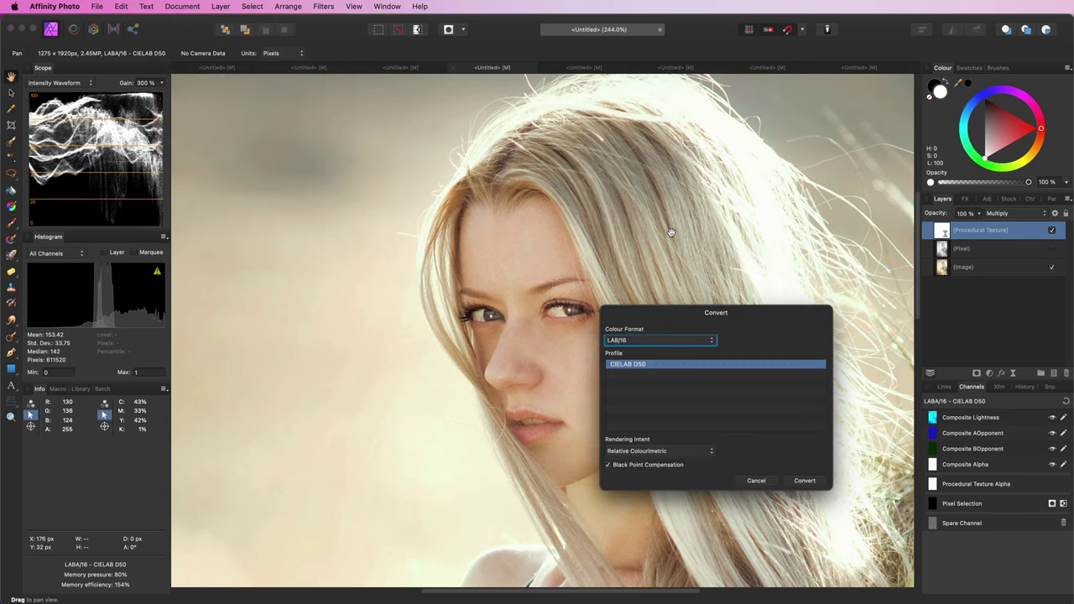
pyautogui.click(644, 347)
pyautogui.click(638, 276)
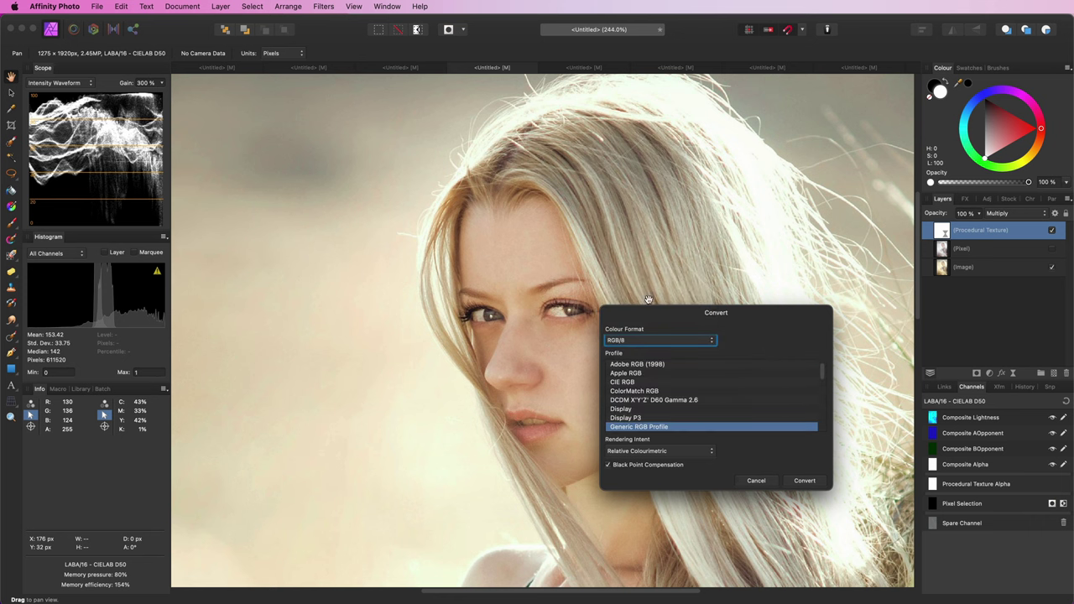
pyautogui.click(803, 479)
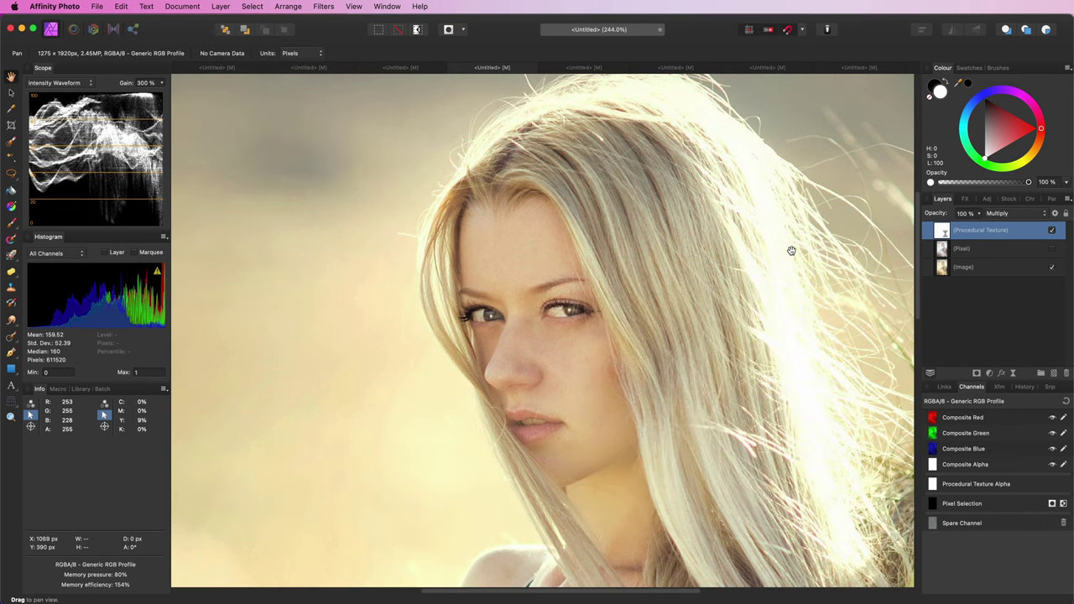
# Toggle the texture layer off and on to compare, leaving it hidden
pyautogui.click(1051, 235)
pyautogui.click(1052, 235)
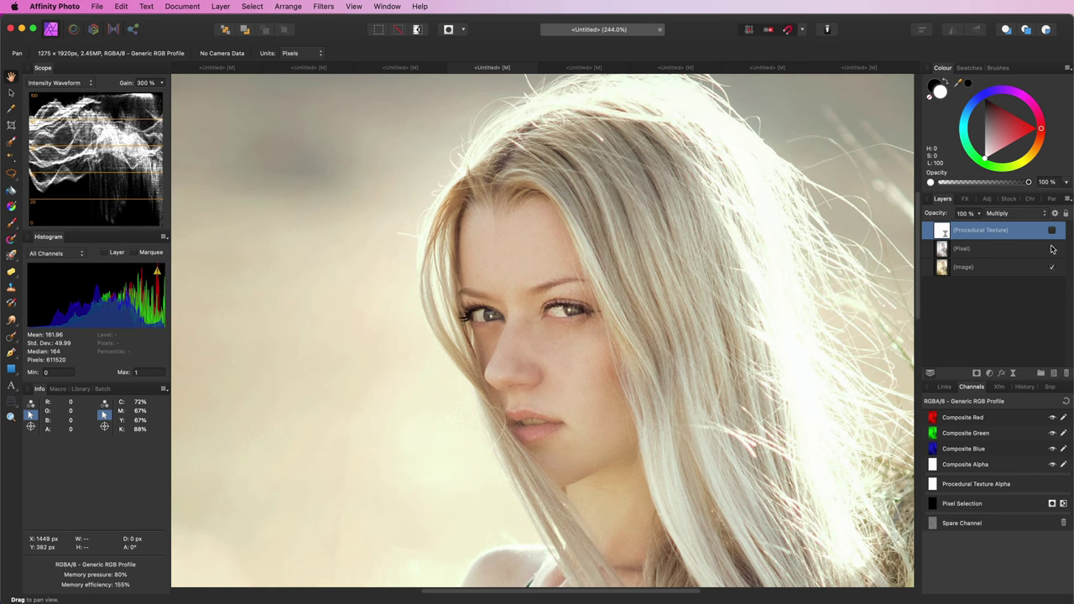
pyautogui.click(1053, 235)
pyautogui.click(1053, 234)
pyautogui.click(1052, 234)
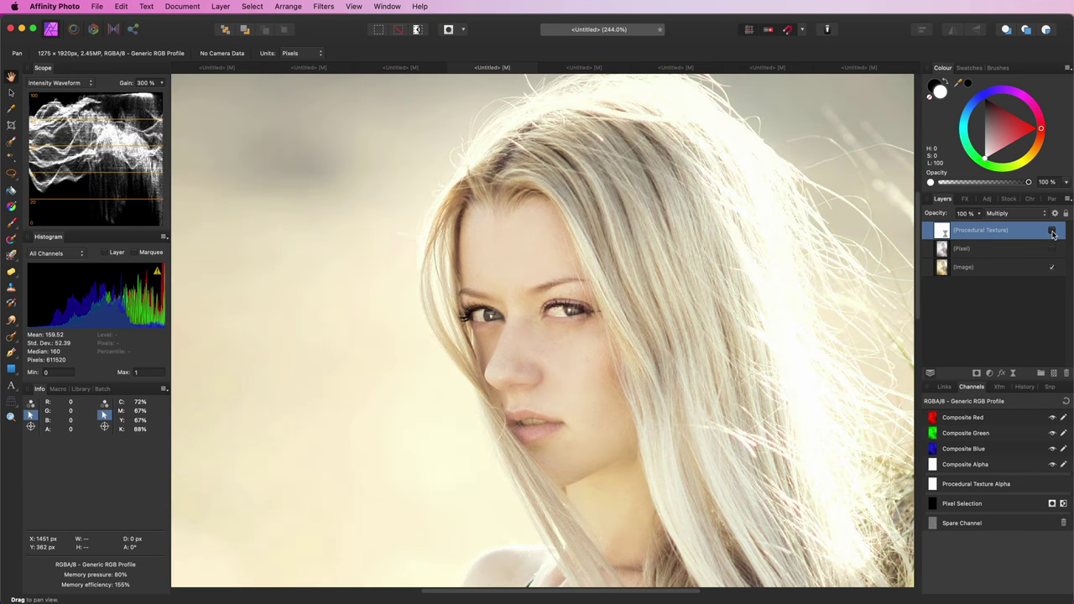
pyautogui.doubleClick(944, 234)
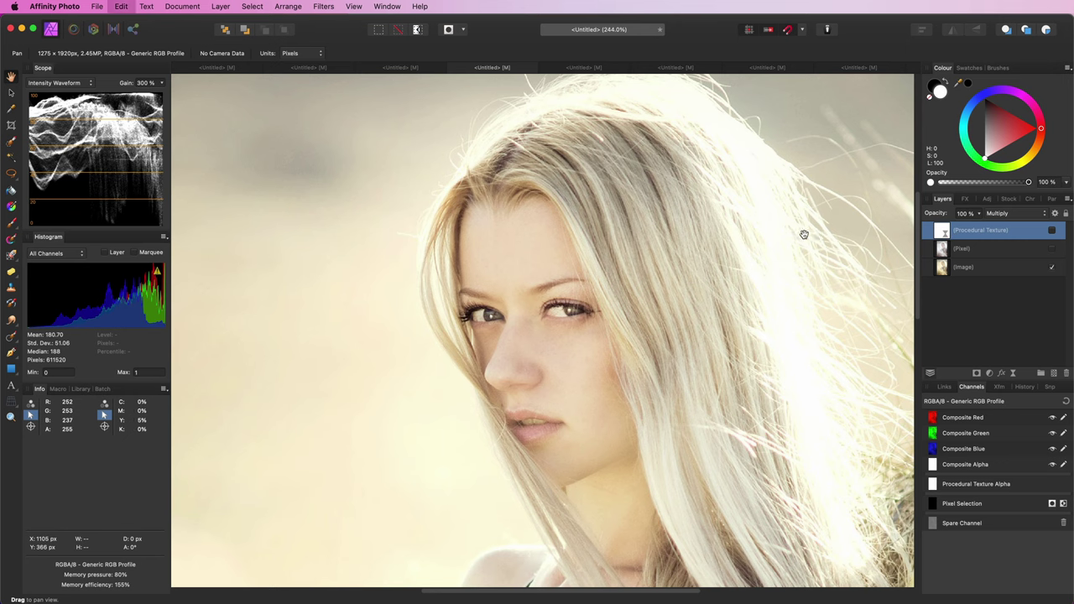
# Revert to LAB 16-bit, show the texture layer, set it to Normal and reset its blend ranges
pyautogui.press('super+z')
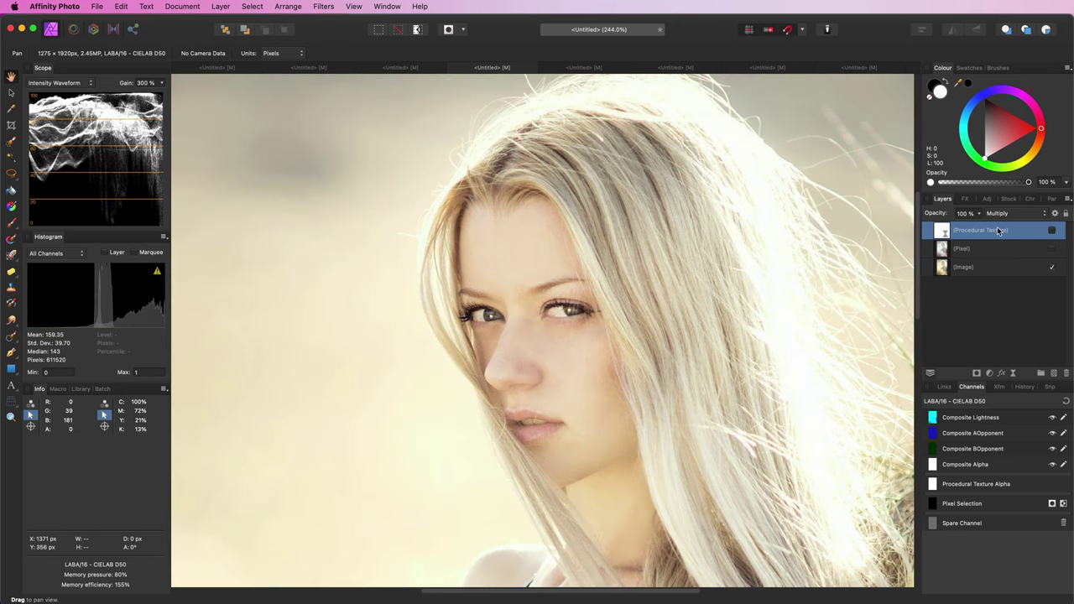
pyautogui.click(1052, 230)
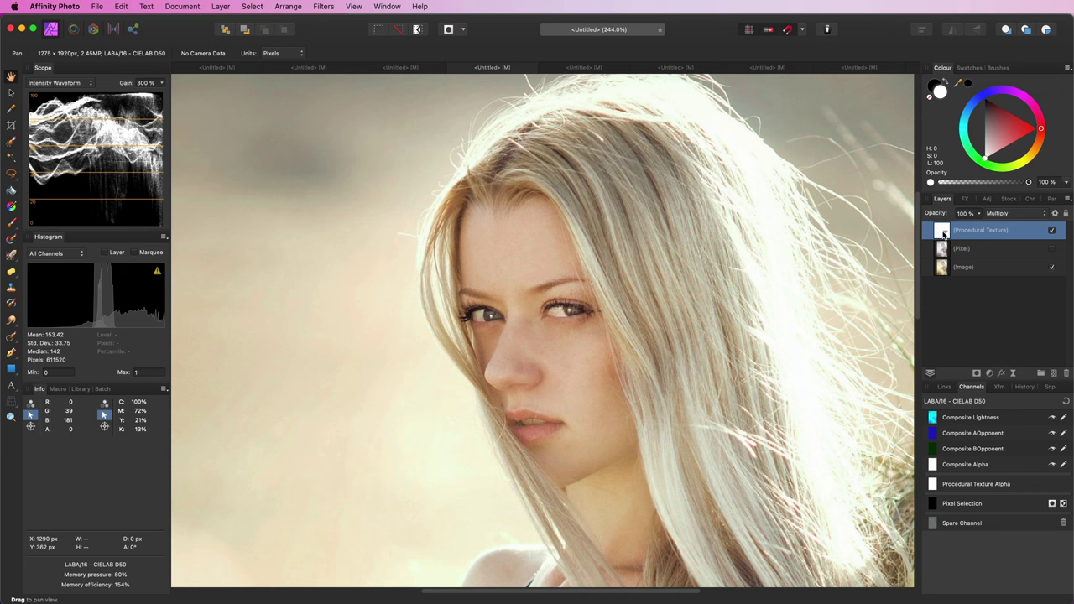
pyautogui.click(1000, 216)
pyautogui.click(1007, 186)
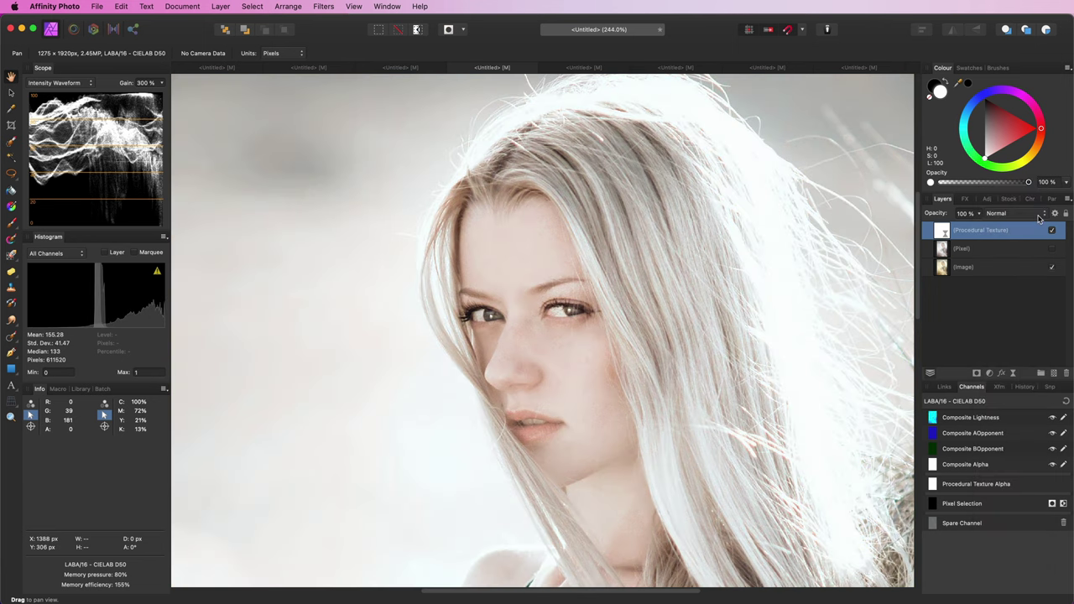
pyautogui.click(1054, 213)
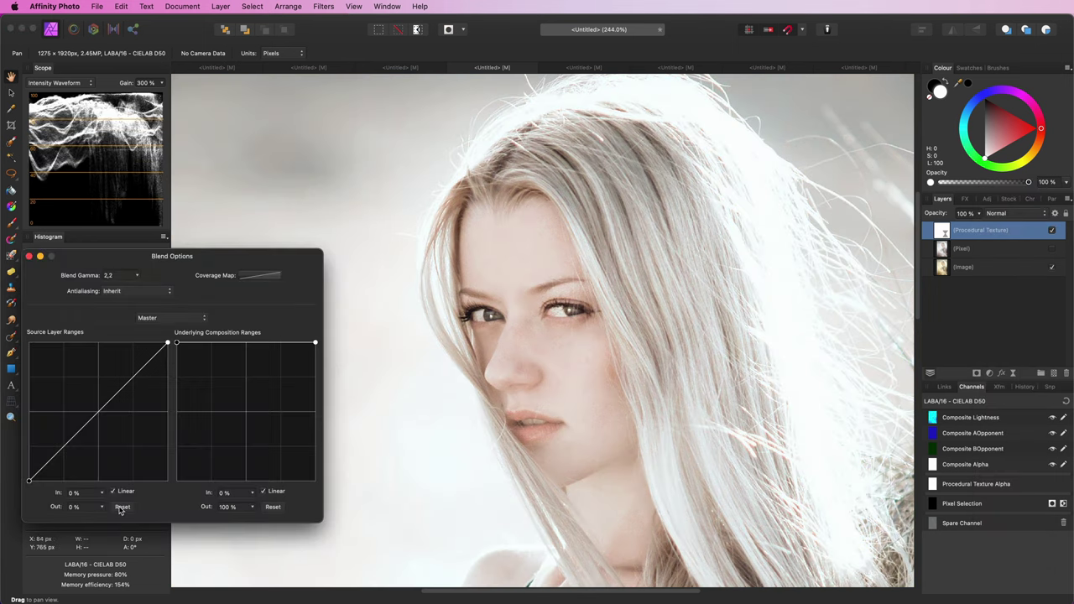
pyautogui.click(122, 506)
pyautogui.click(29, 256)
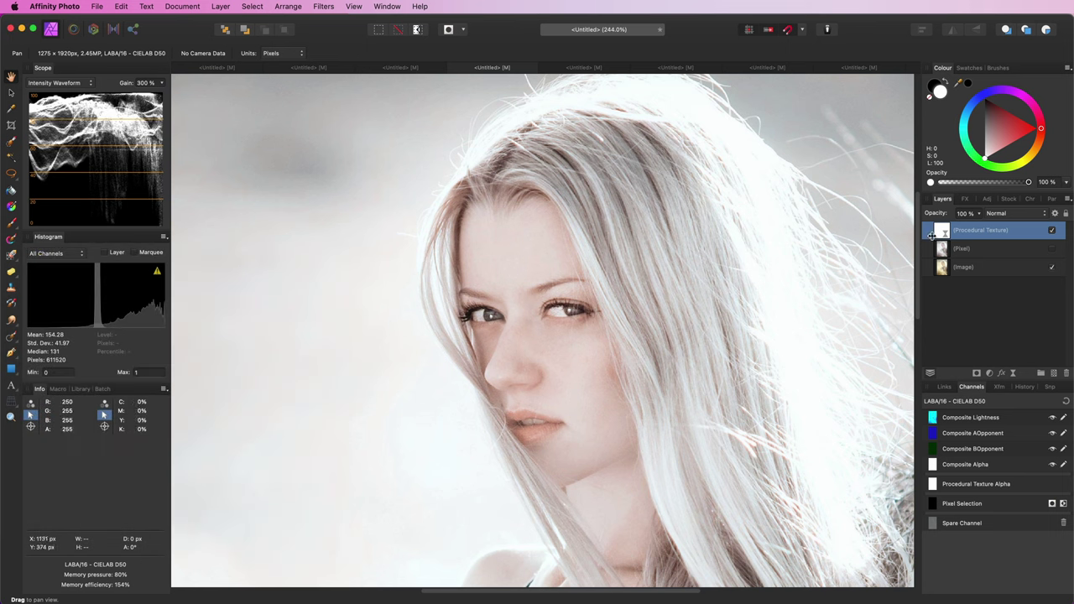
# Merge Visible into a new layer, then hide the texture layer
pyautogui.rightClick(942, 233)
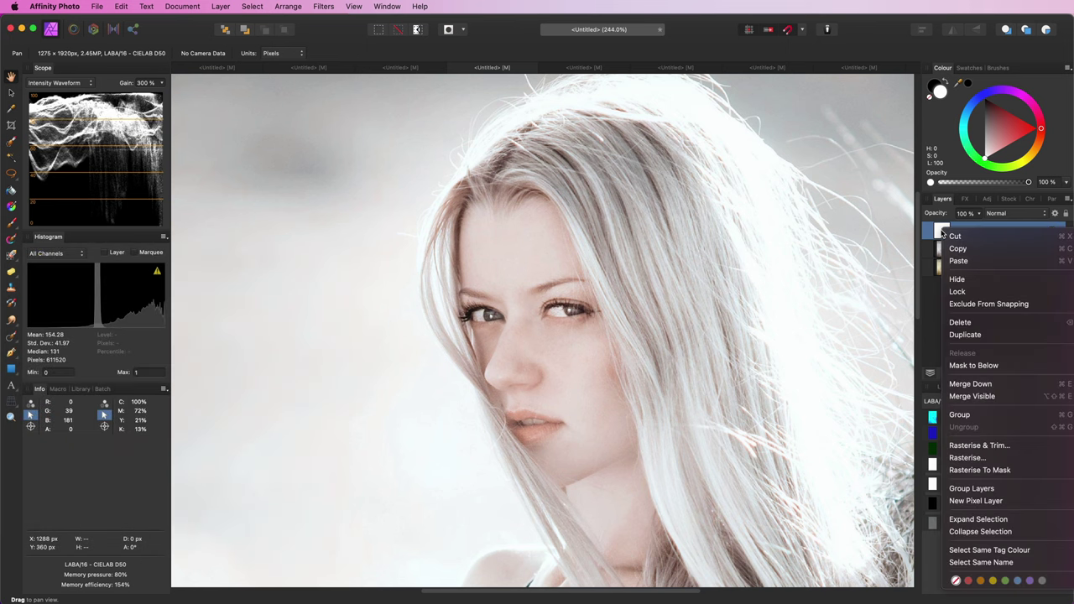
pyautogui.click(961, 399)
pyautogui.click(1051, 248)
# Convert the portrait document's format to RGB/8
pyautogui.click(196, 7)
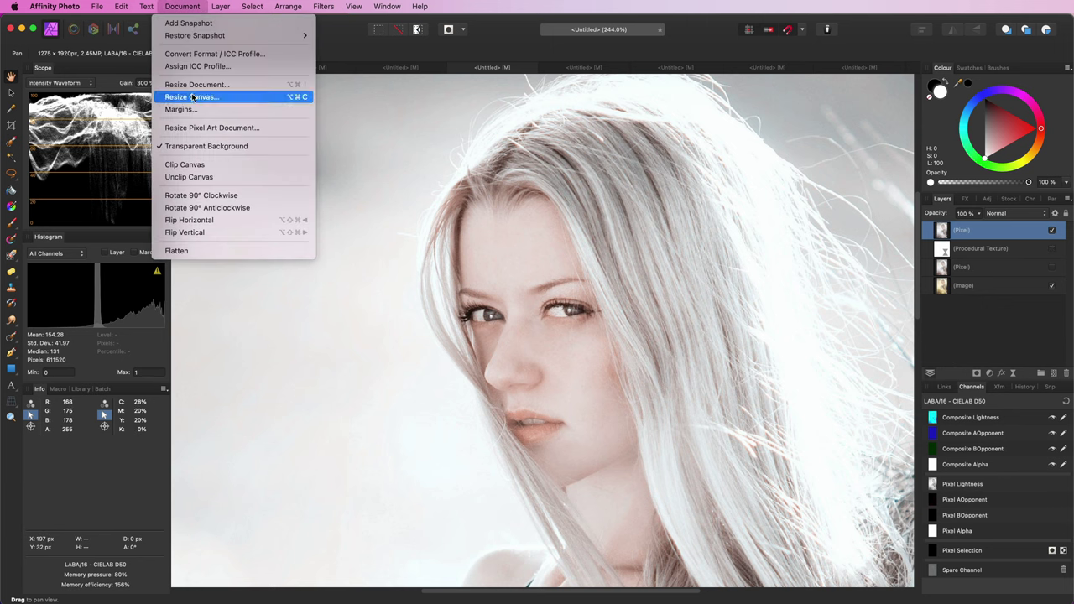
pyautogui.click(197, 53)
pyautogui.click(694, 336)
pyautogui.click(662, 278)
pyautogui.click(803, 480)
# Set the merged layer to Multiply, lower the dark source blend range point, and switch to the couple photo
pyautogui.click(1021, 216)
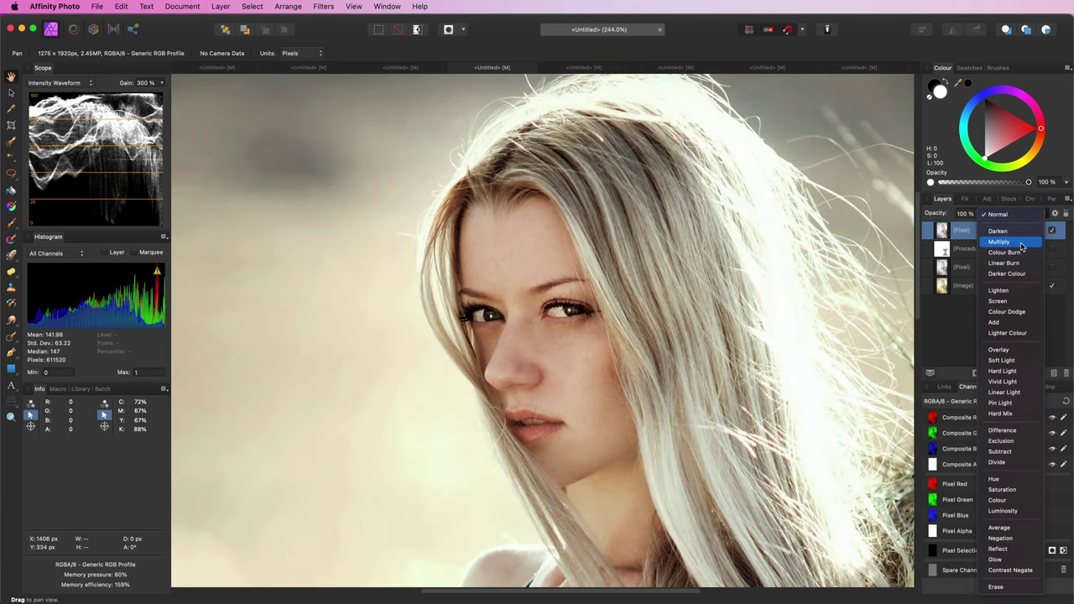
pyautogui.click(1023, 242)
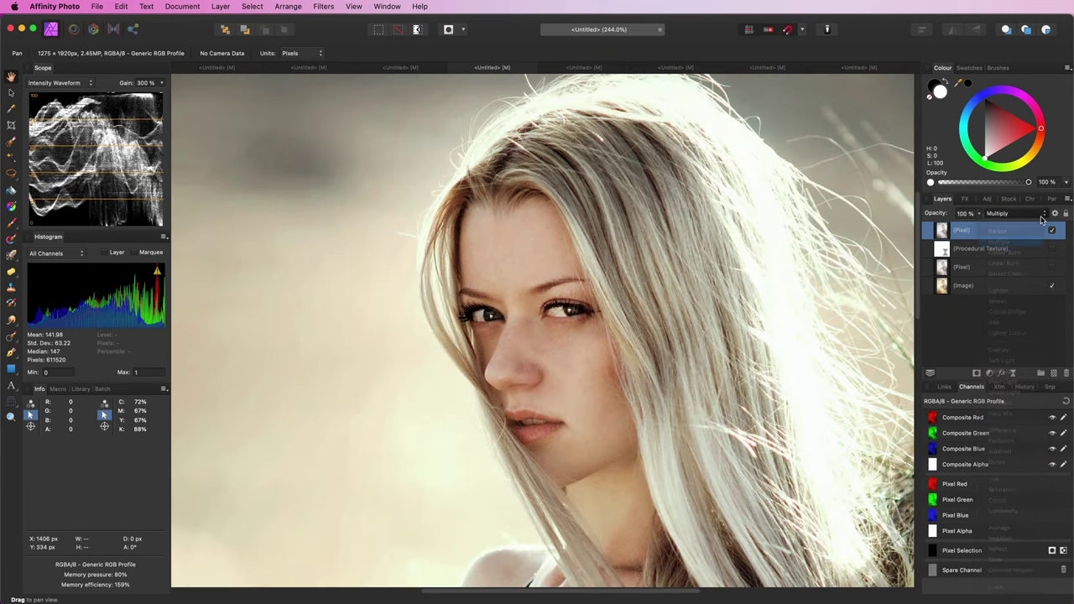
pyautogui.click(1054, 213)
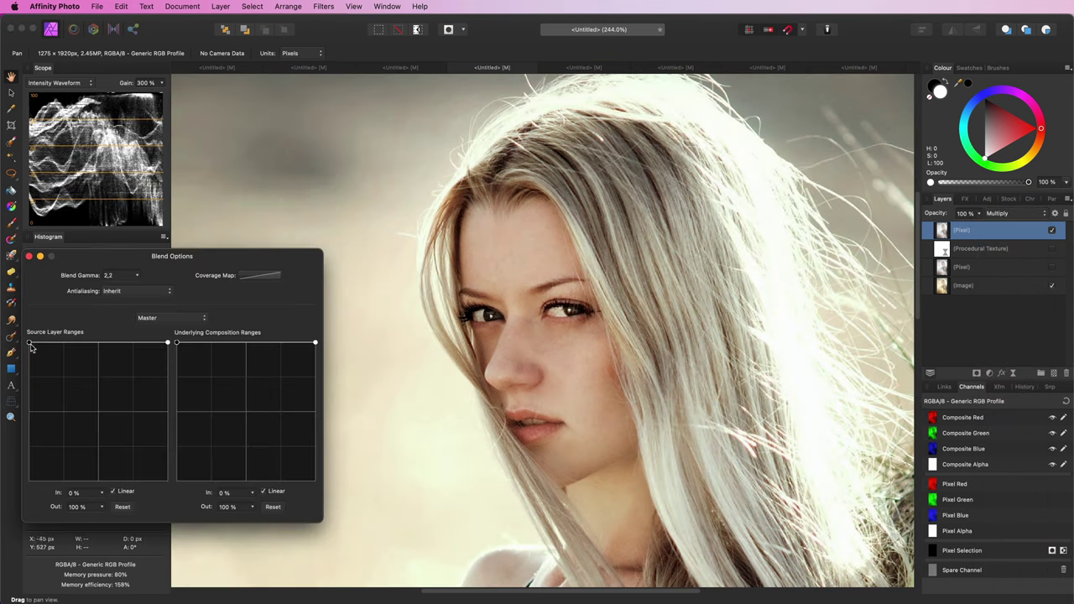
pyautogui.moveTo(30, 344); pyautogui.dragTo(29, 479)
pyautogui.click(29, 256)
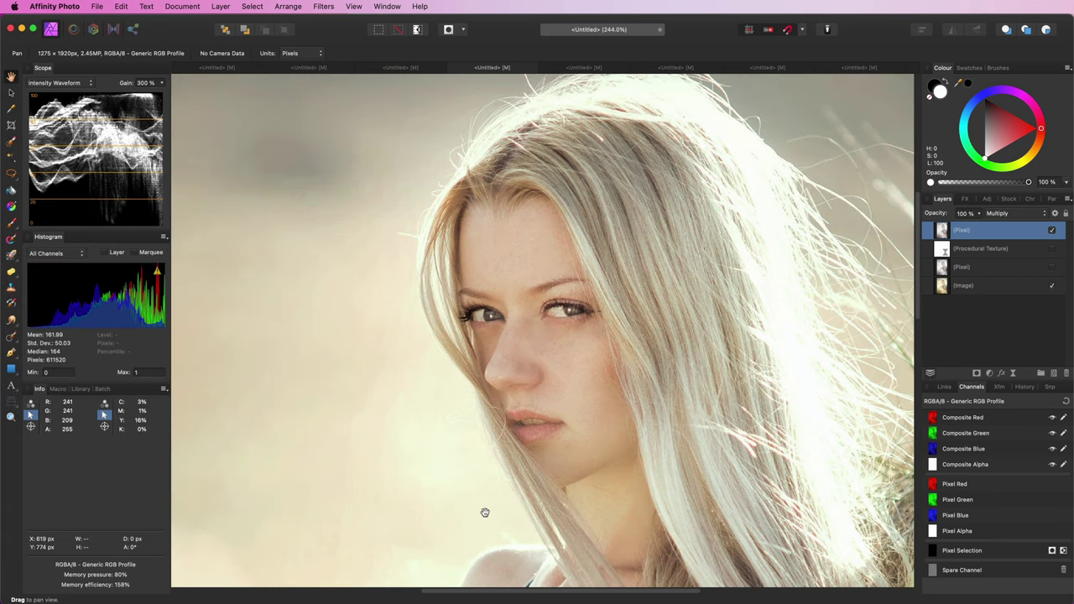
pyautogui.press('super+0')
pyautogui.click(587, 68)
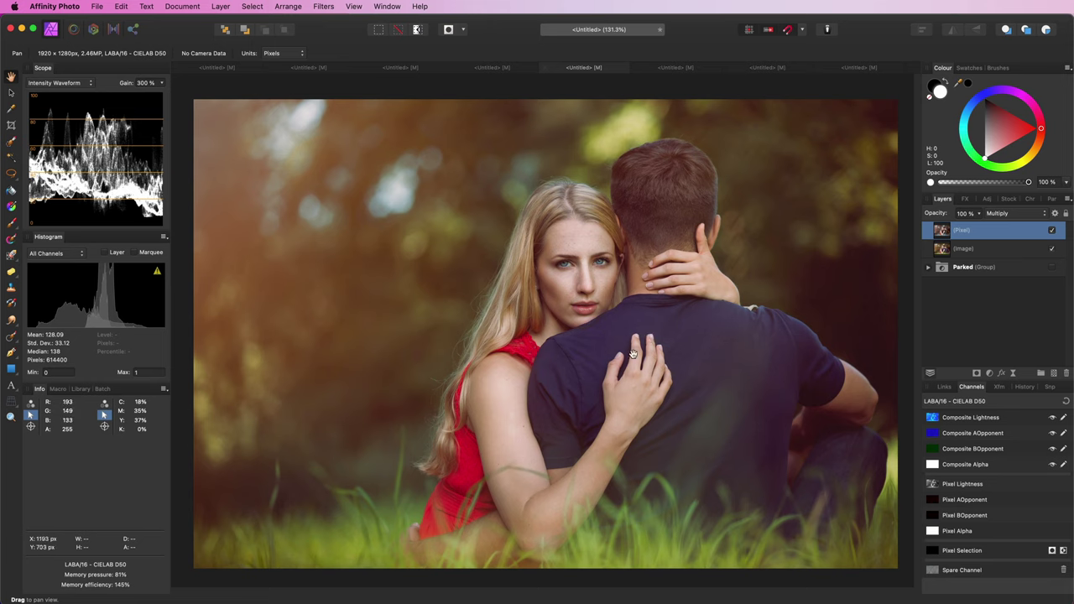
# Add a Vibrance adjustment with Vibrance 46% and Saturation -32%
pyautogui.click(1051, 231)
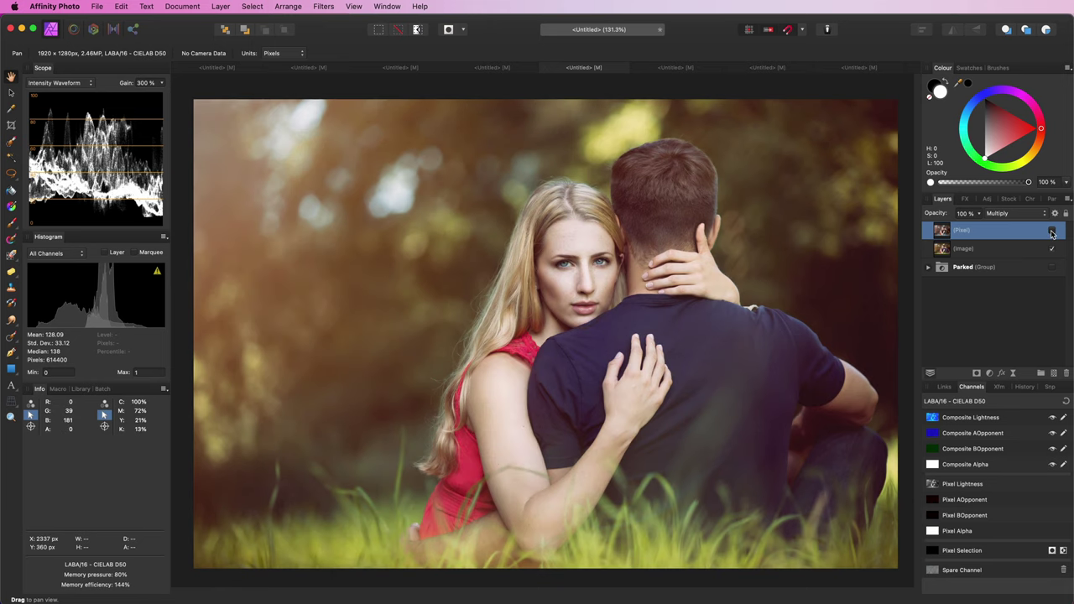
pyautogui.click(1052, 231)
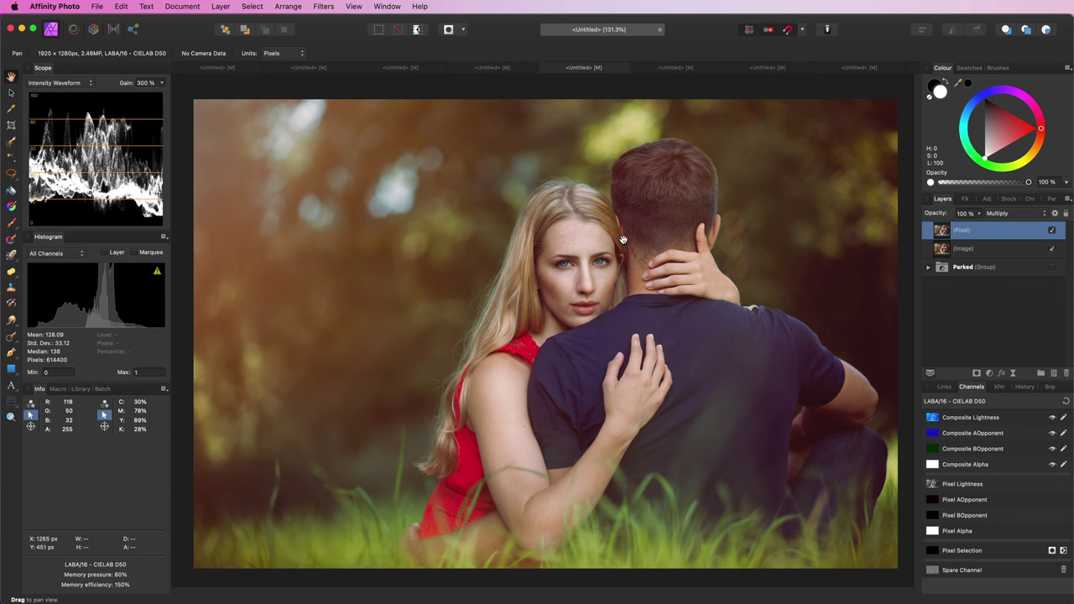
pyautogui.click(990, 374)
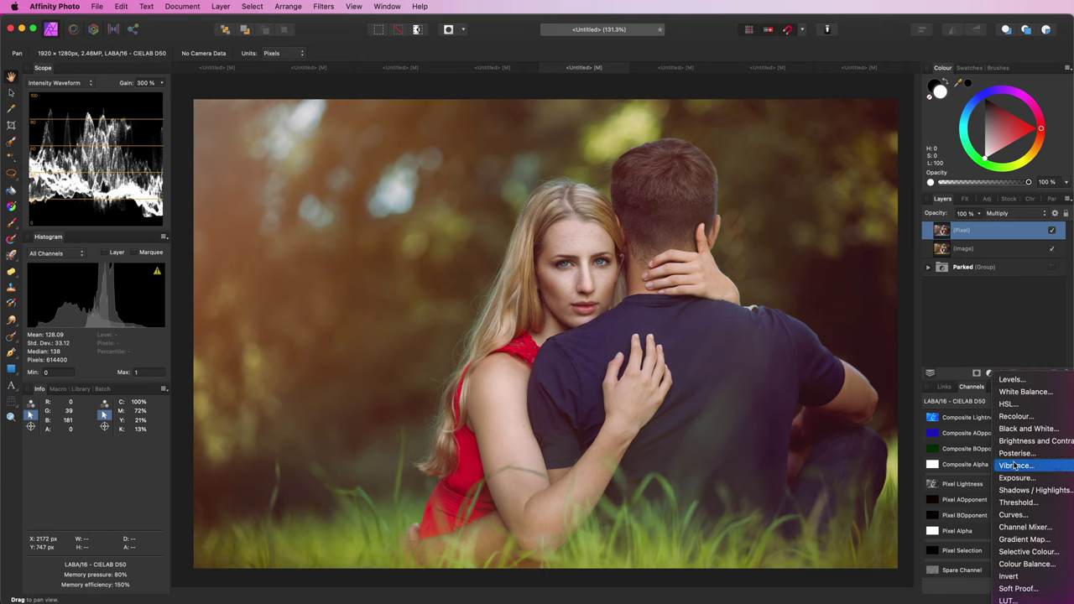
pyautogui.click(1015, 465)
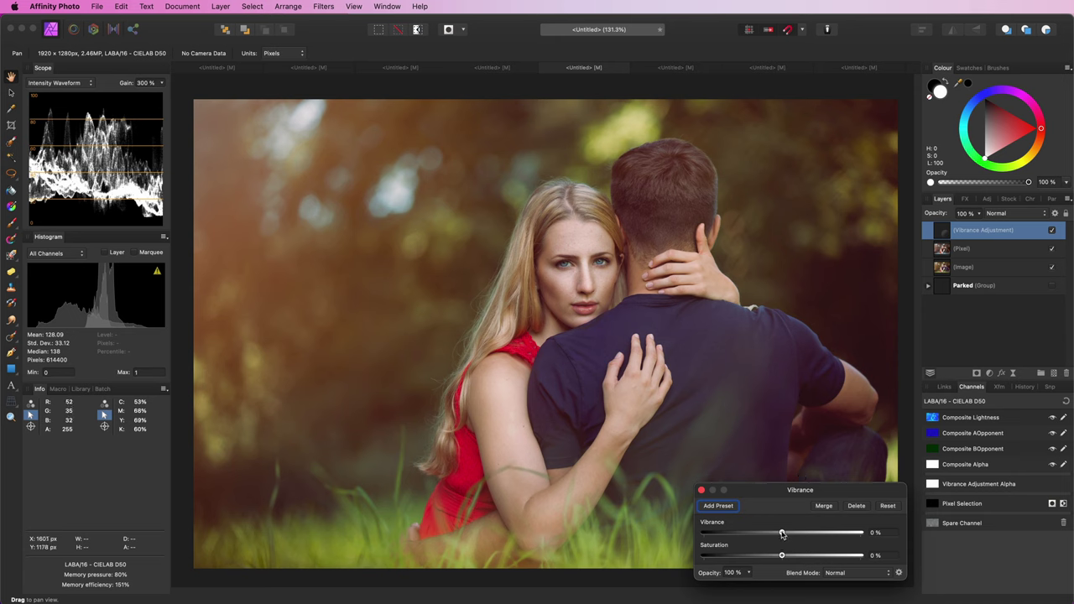
pyautogui.moveTo(781, 555); pyautogui.dragTo(818, 534)
pyautogui.click(701, 490)
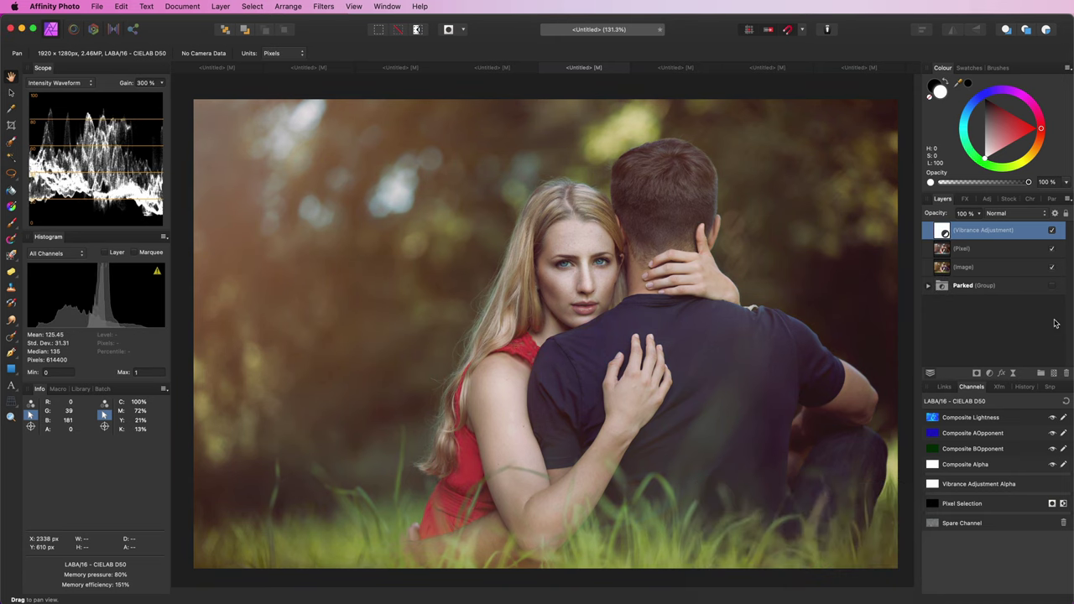
# Compare the Vibrance effect, then hide both the Vibrance and Multiply Pixel layers
pyautogui.click(1052, 230)
pyautogui.click(1052, 230)
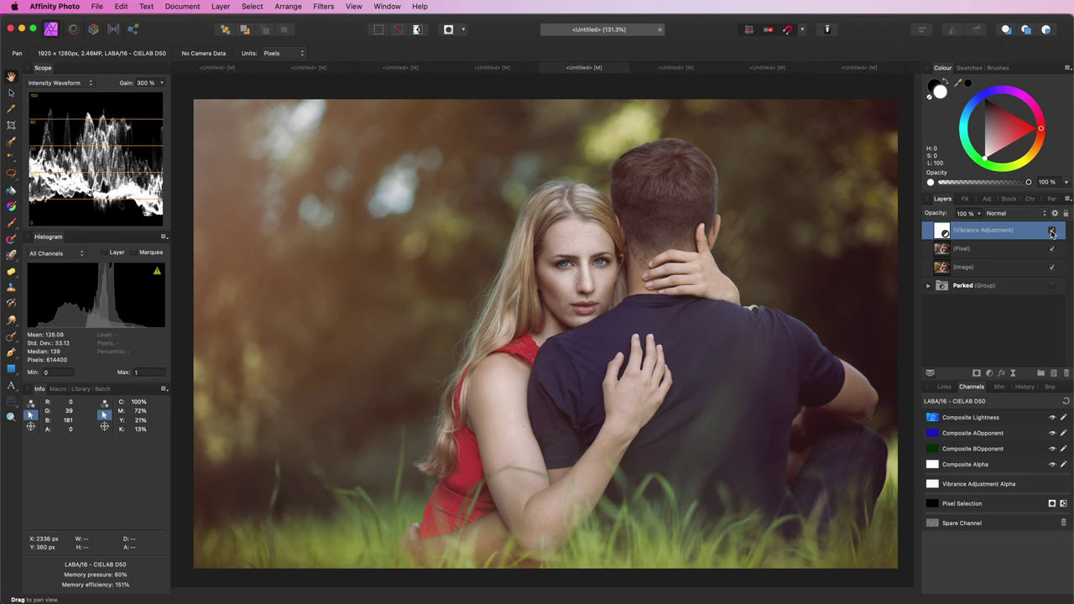
pyautogui.keyDown('shift'); pyautogui.click(1031, 251); pyautogui.keyUp('shift')
pyautogui.click(1054, 250)
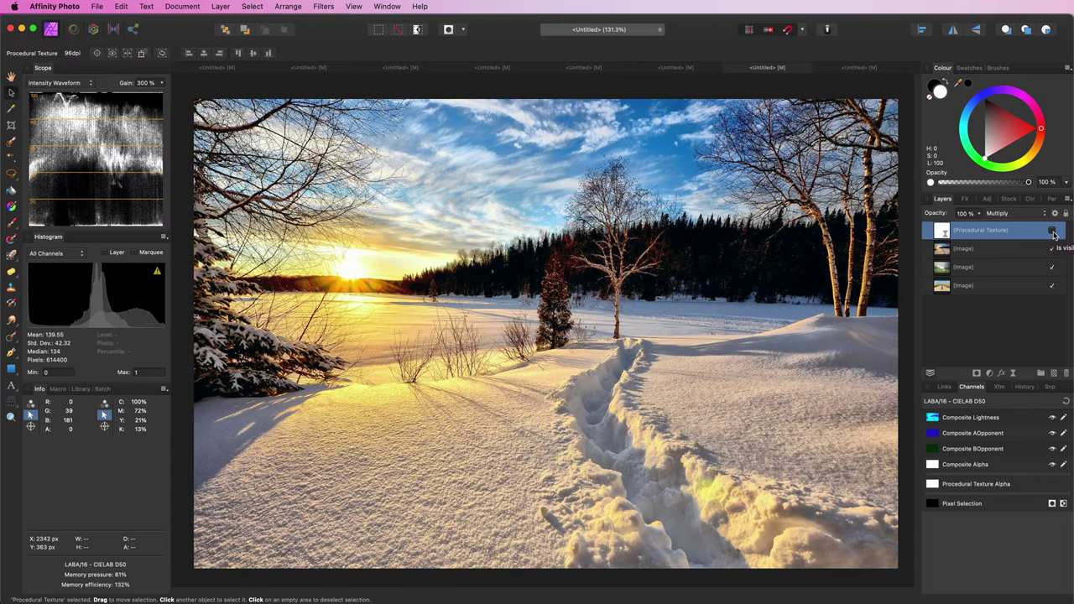
# Toggle the snowy landscape's image layer off and back on to compare
pyautogui.click(1051, 248)
pyautogui.click(1052, 248)
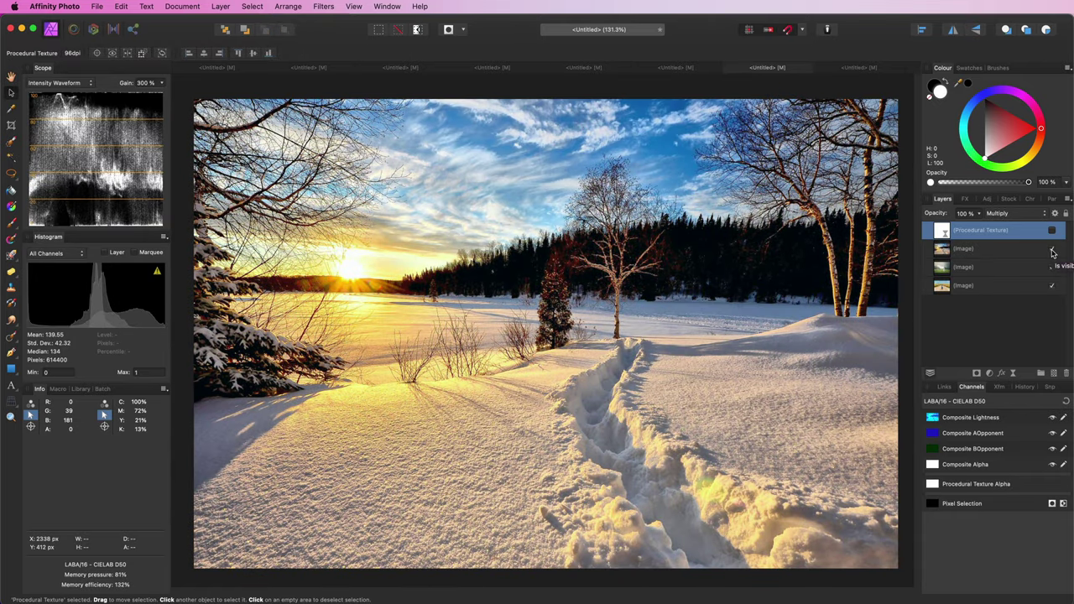